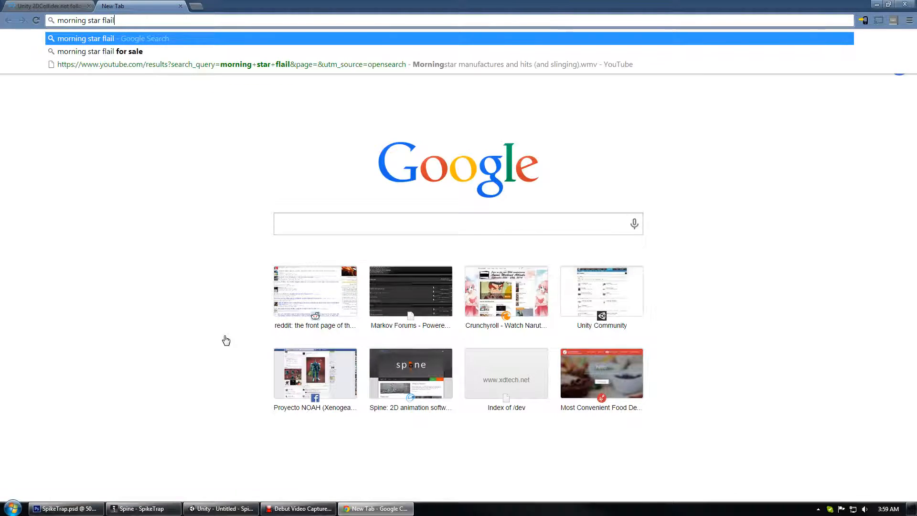
Search Google Images for "morning star flail" and browse the image results.
key("Return")
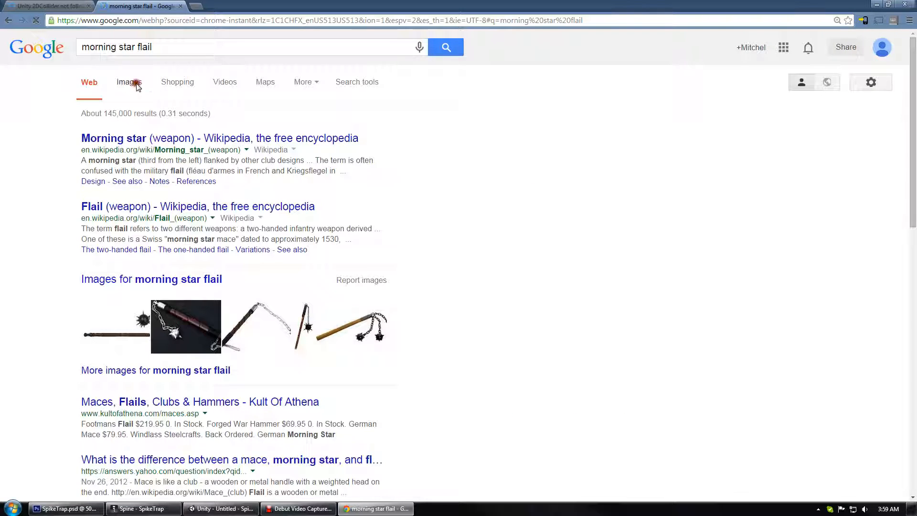
left_click(131, 81)
scroll(237, 177, "down", 12)
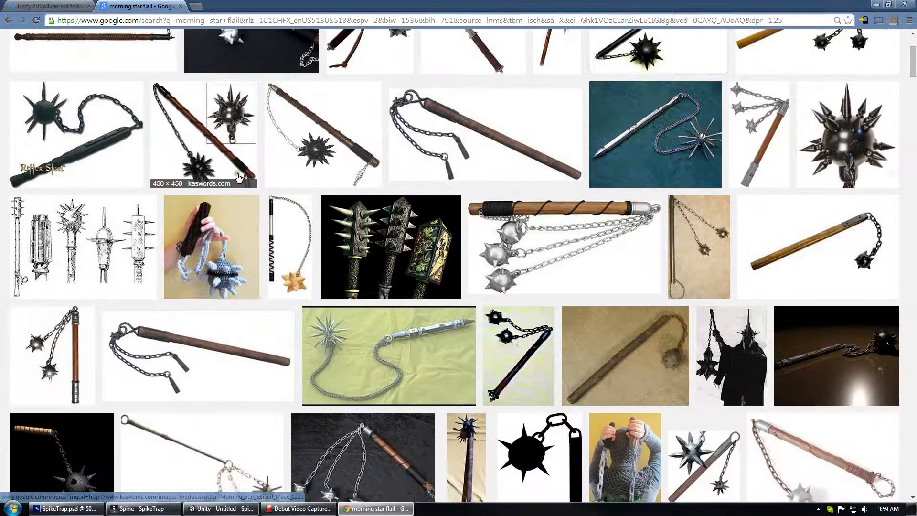
scroll(239, 177, "down", 6)
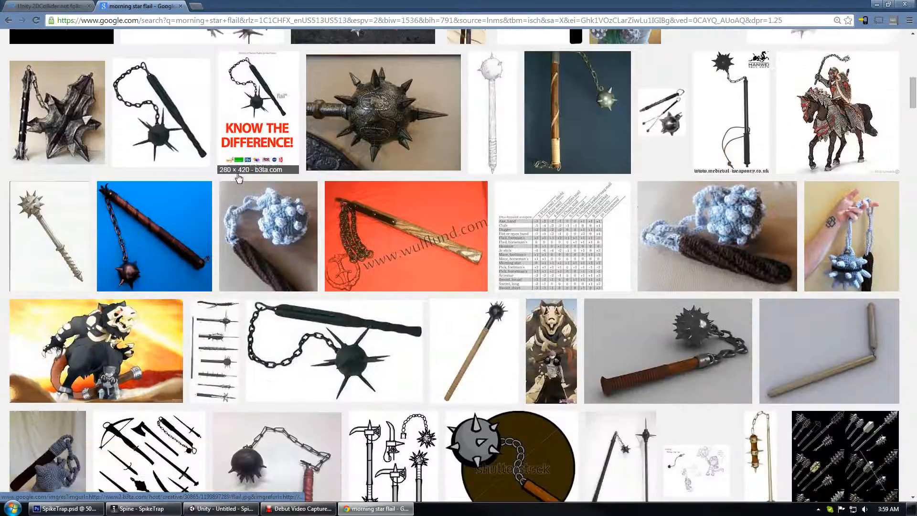
scroll(239, 177, "up", 18)
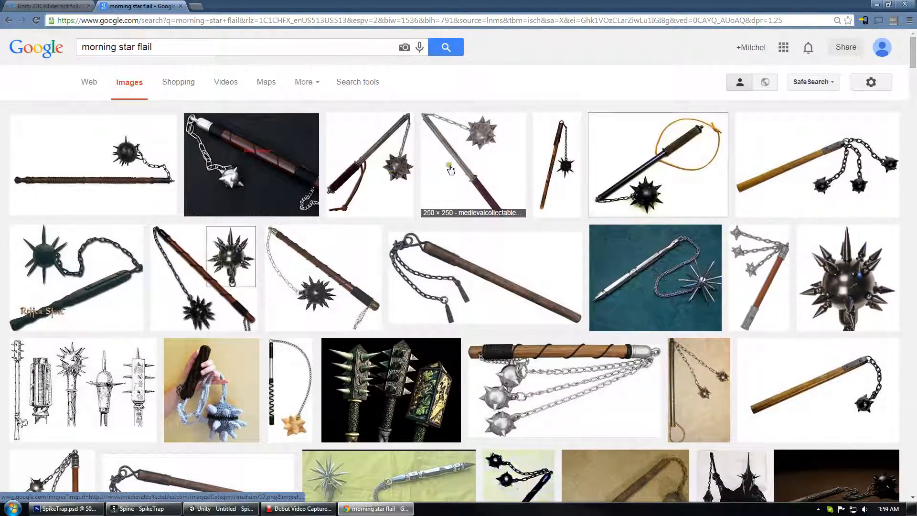
Open a morning star flail reference image at full size.
left_click(473, 165)
left_click(691, 256)
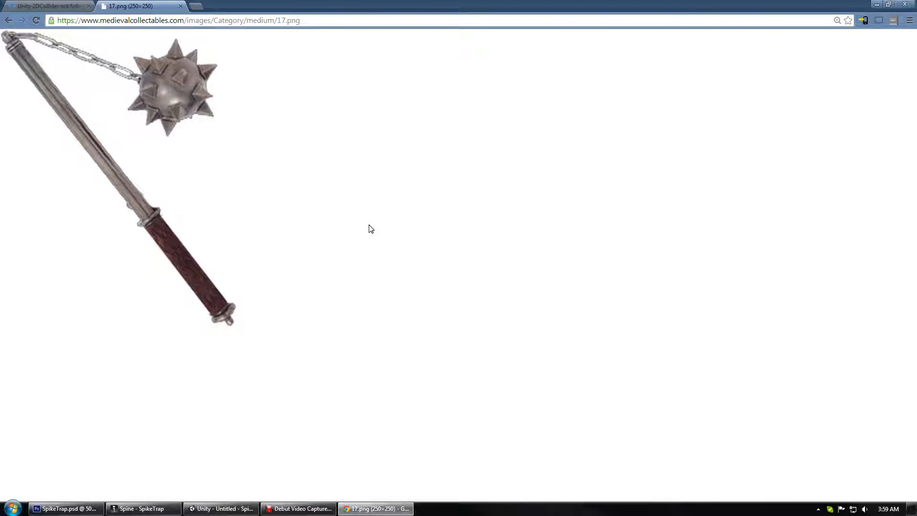
Switch to Spine and create a rope bone under root, running from the rope's top down to the spike ball.
left_click(140, 508)
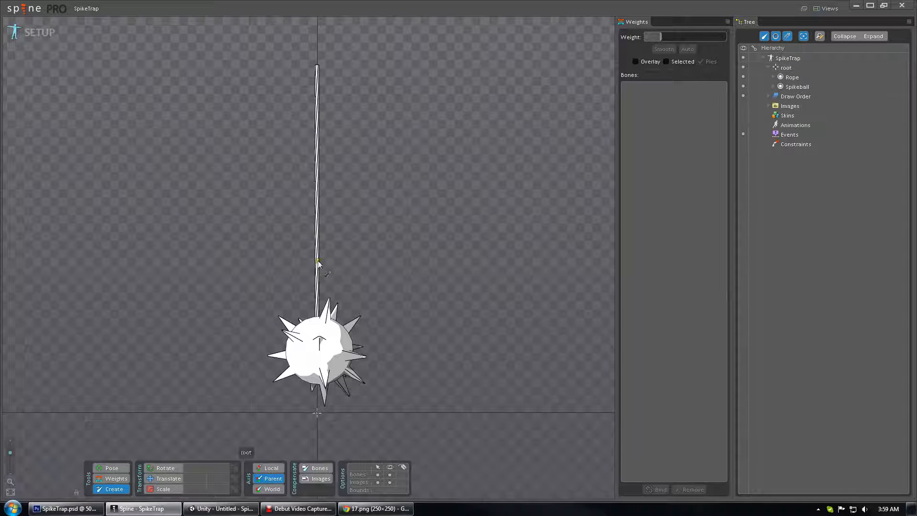
left_click(787, 68)
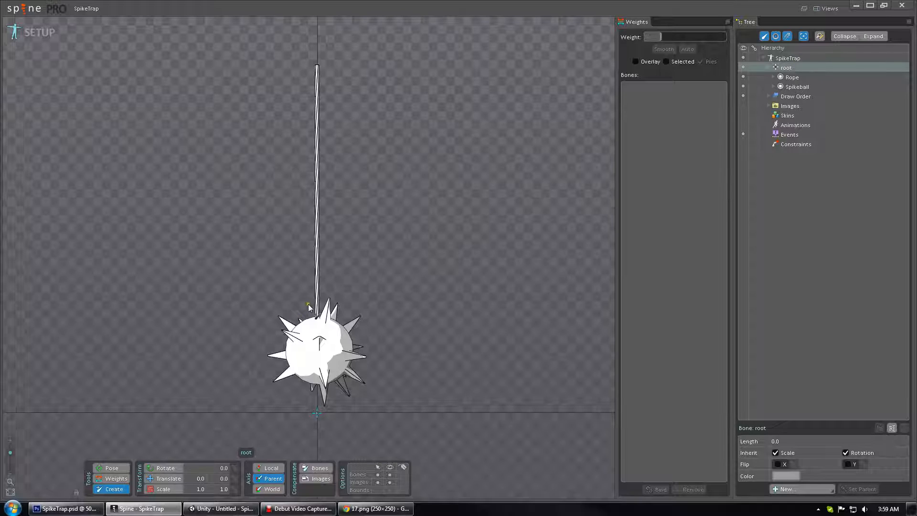
left_click(105, 490)
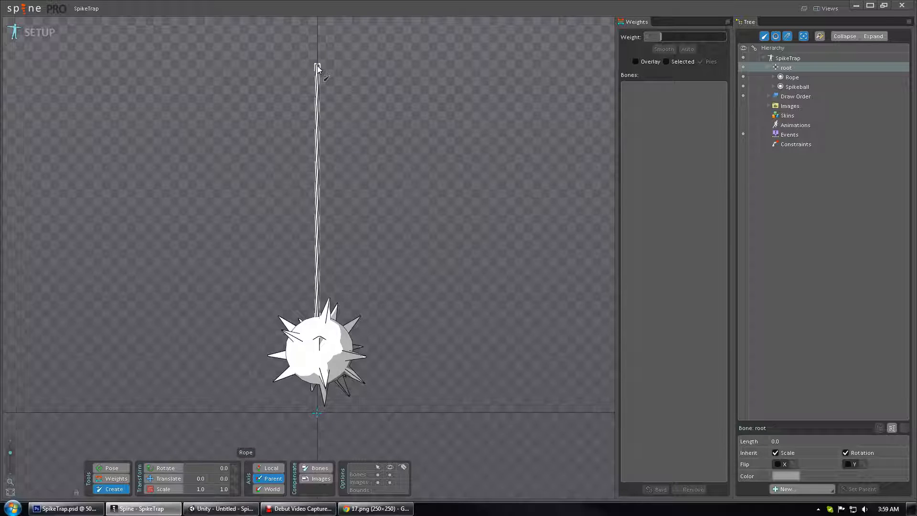
left_click_drag(317, 66, 317, 294)
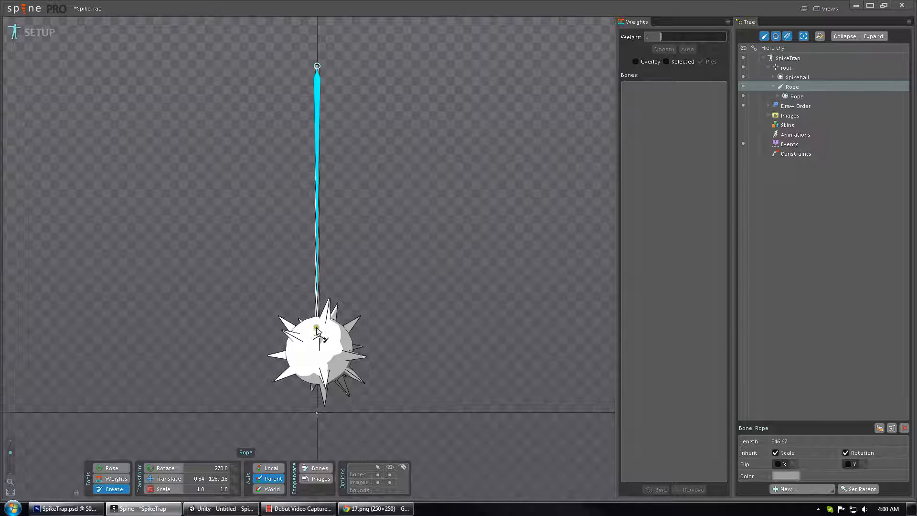
Create a spike ball bone at the ball's center as a child of the rope bone, then switch to posing.
left_click(319, 354)
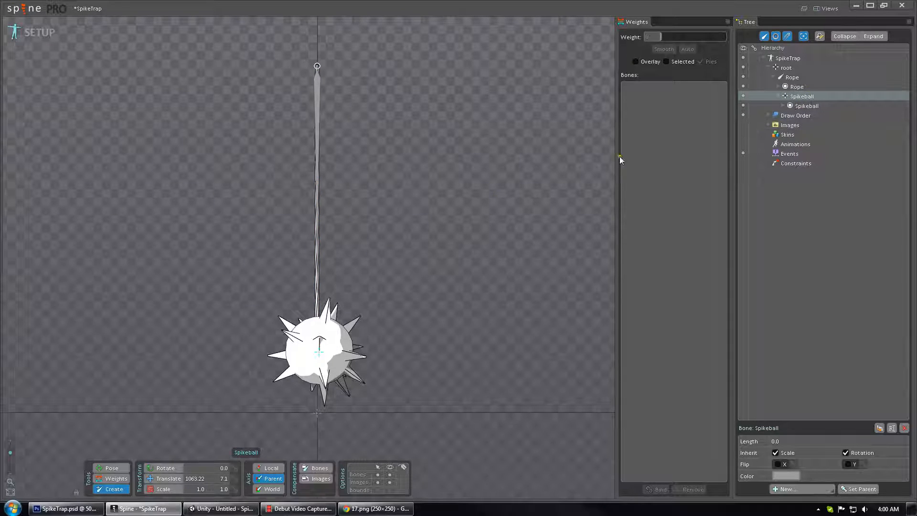
key("m")
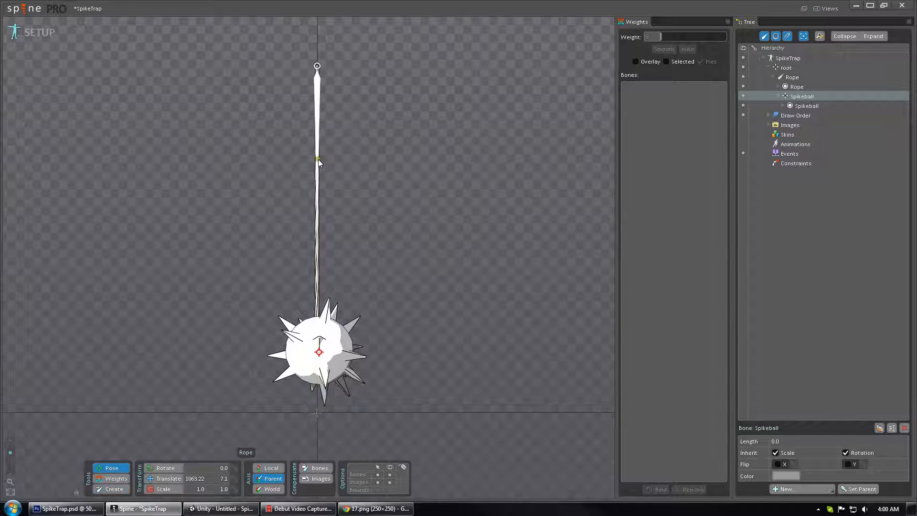
left_click(318, 163)
left_click_drag(318, 293, 136, 266)
key("ctrl+z")
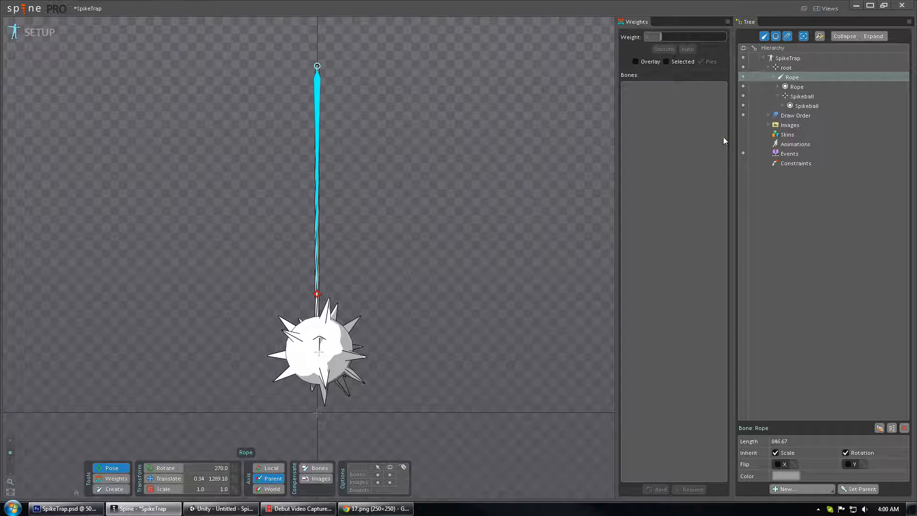
Create a new animation named Swing.
left_click(782, 145)
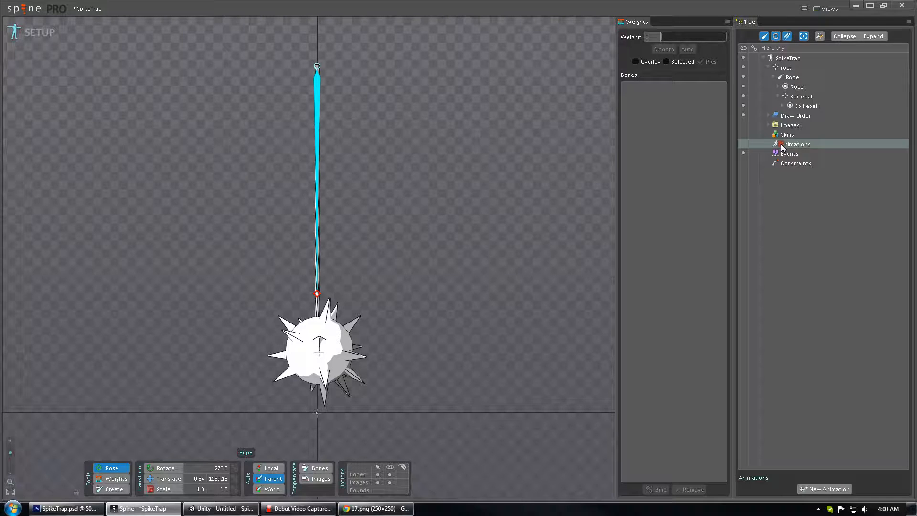
left_click(818, 488)
type("Swing")
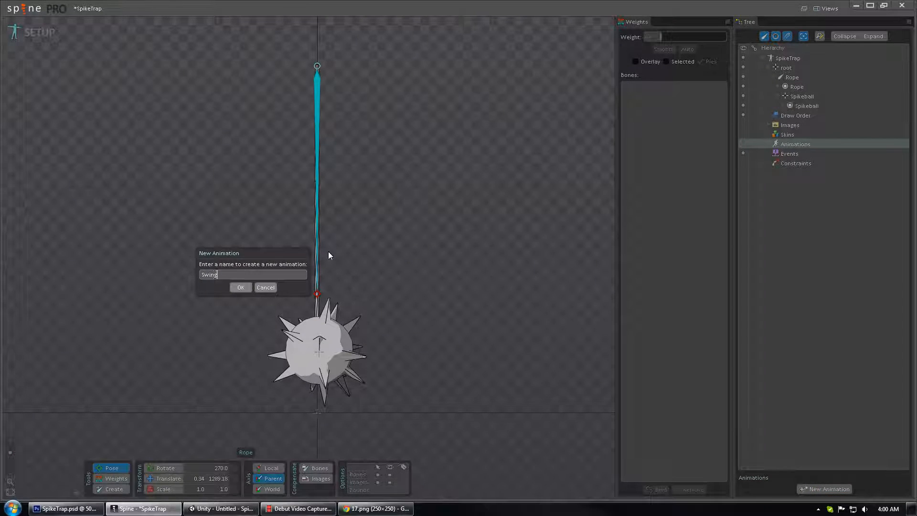
key("Return")
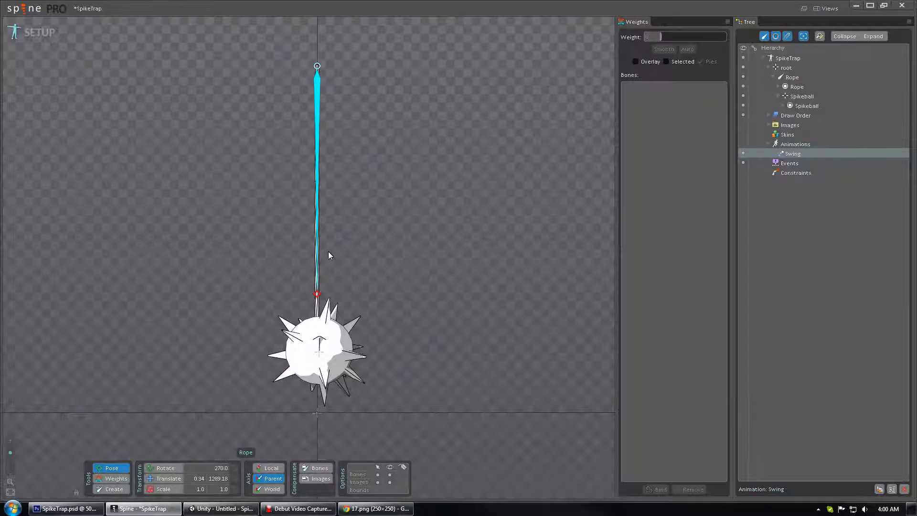
Switch to Animate mode and rotate the rope bone to about 222° for the first key at frame 0.
left_click(34, 32)
scroll(184, 117, "down", 3)
left_click_drag(184, 117, 205, 113)
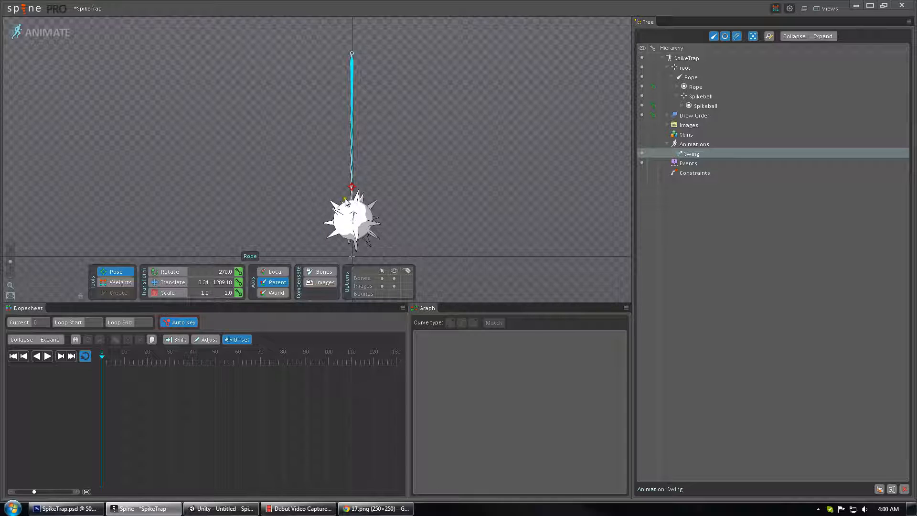
left_click_drag(347, 201, 248, 153)
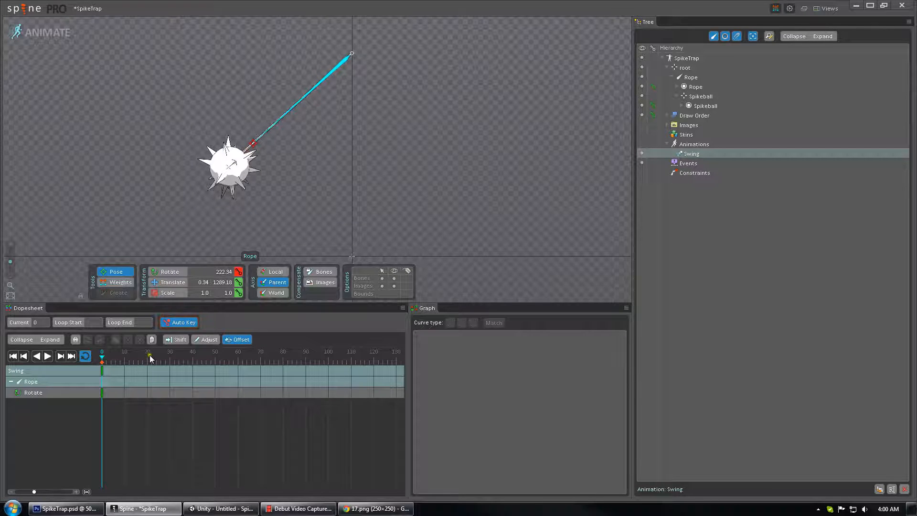
Add a matching rope rotation key at frame 120 so the loop starts and ends on the same pose.
left_click_drag(152, 359, 375, 361)
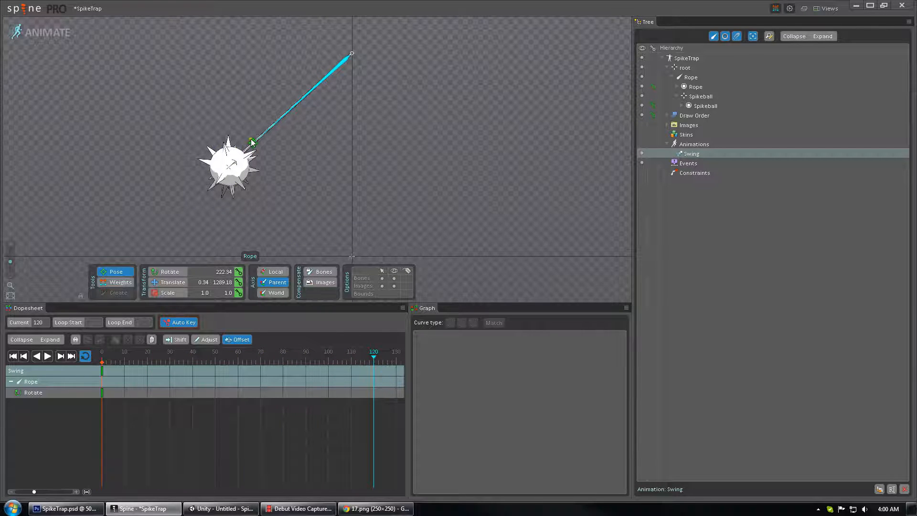
left_click_drag(252, 142, 212, 168)
double_click(102, 370)
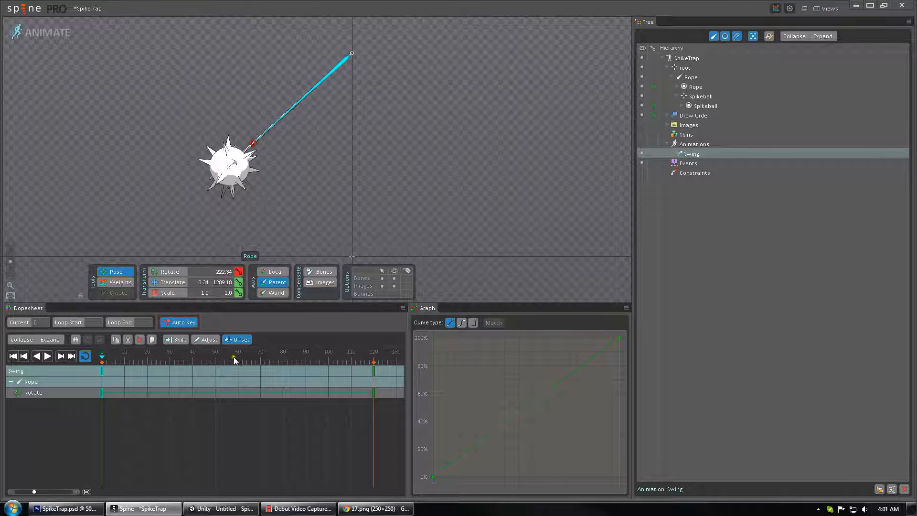
At frame 60, rotate the rope bone to about 318° to swing the ball to the opposite side.
mouse_move(250, 359)
left_mouse_down()
mouse_move(374, 359)
mouse_move(239, 369)
left_mouse_up()
key("ctrl+v")
left_click_drag(237, 139, 458, 147)
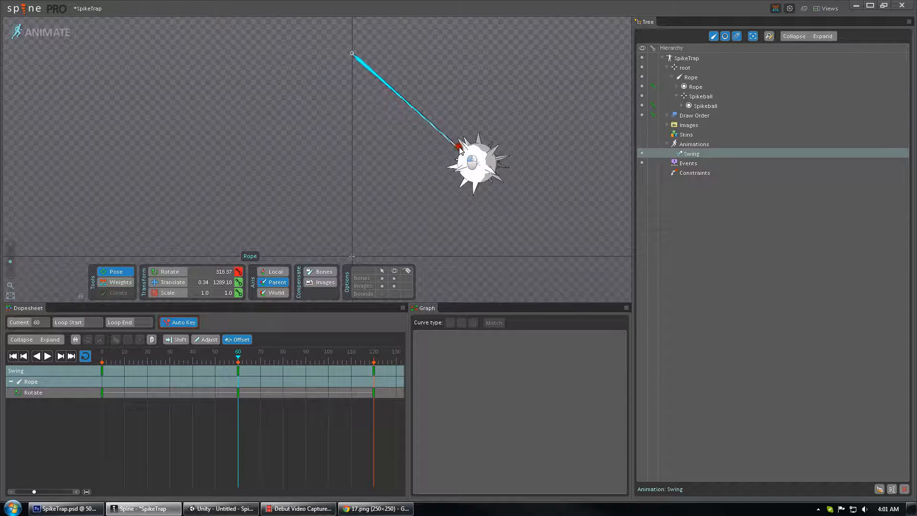
Play back the Swing animation from the start to preview it.
left_click_drag(239, 359, 42, 363)
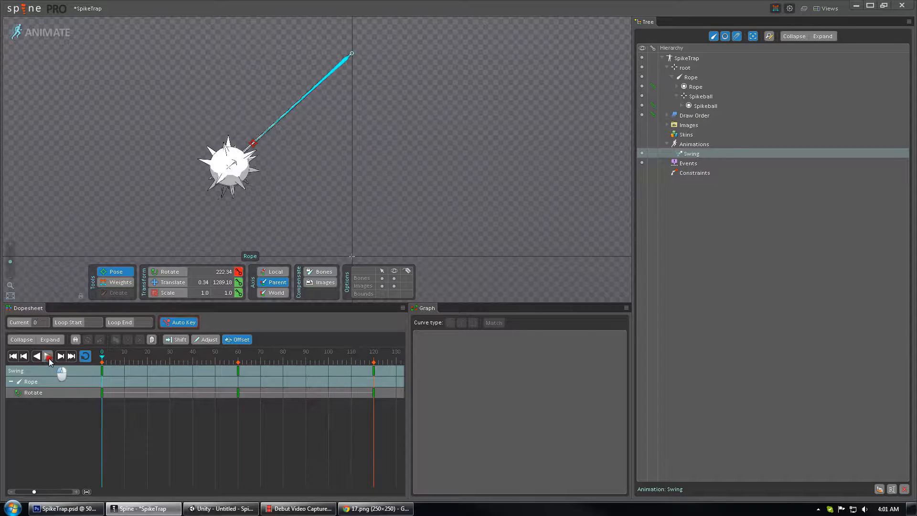
left_click(48, 356)
left_click(48, 356)
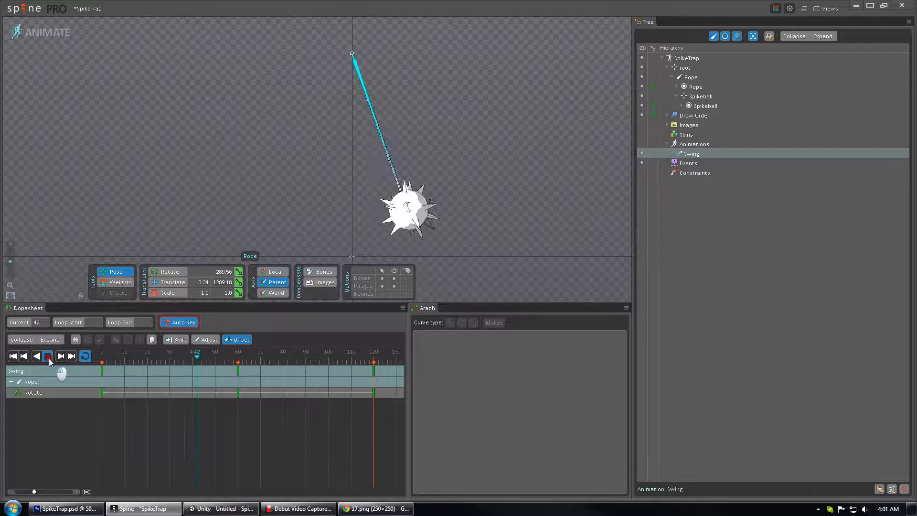
left_click(12, 356)
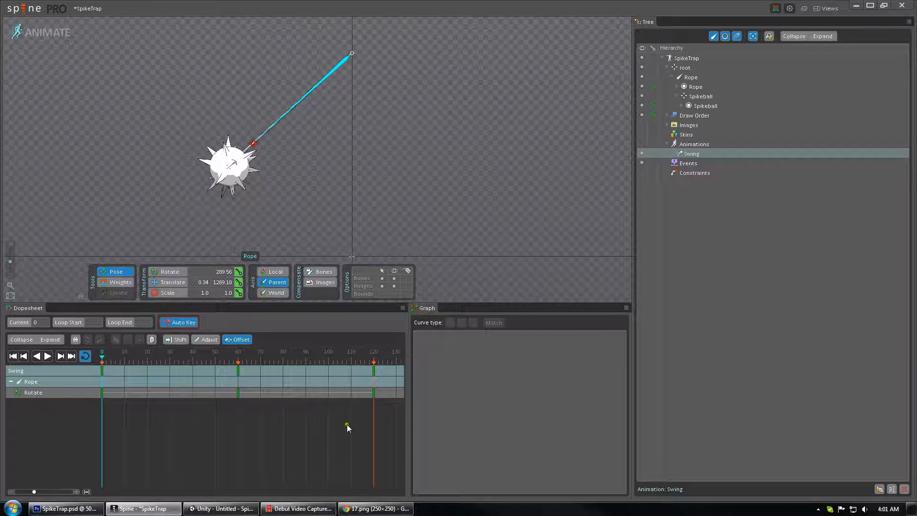
Select all rope rotation keys and apply an eased Bezier curve type.
left_click(329, 399)
left_click_drag(392, 409, 55, 397)
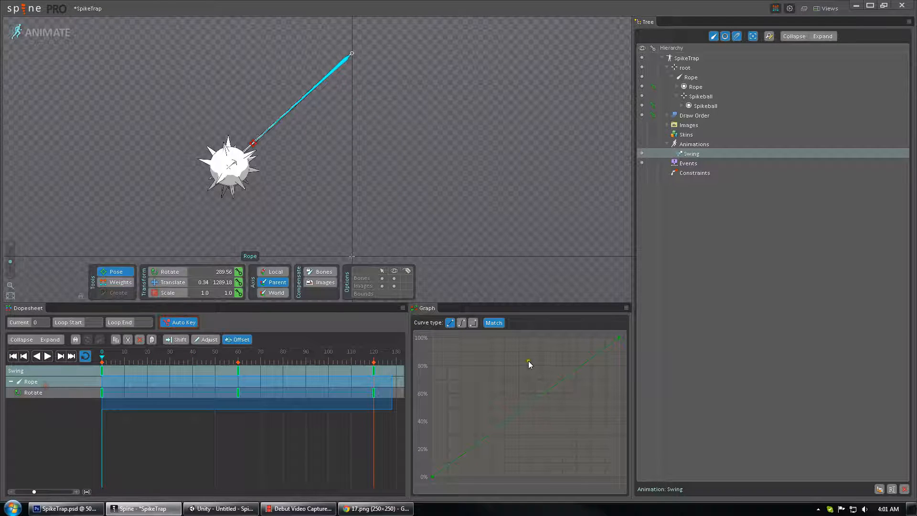
left_click(461, 324)
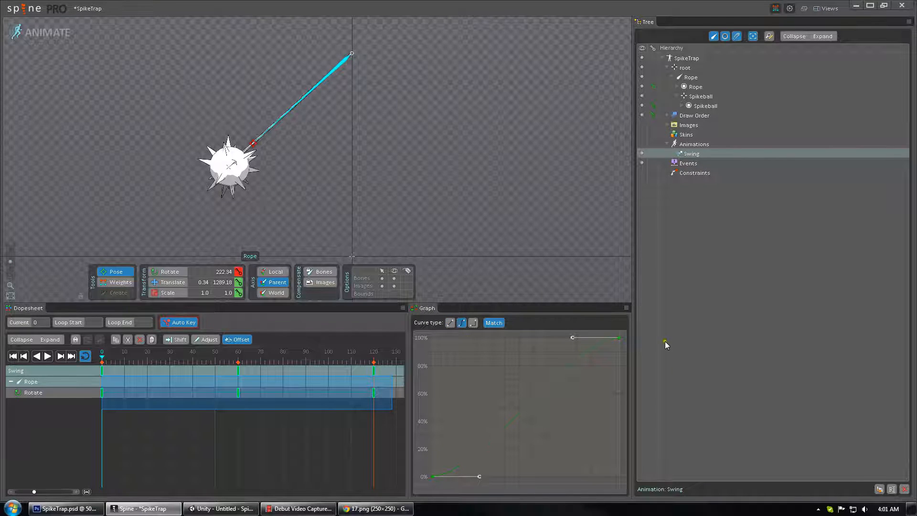
Preview the eased swing animation from the start and save the project.
left_click(254, 429)
left_click_drag(172, 359, 0, 364)
left_click(50, 358)
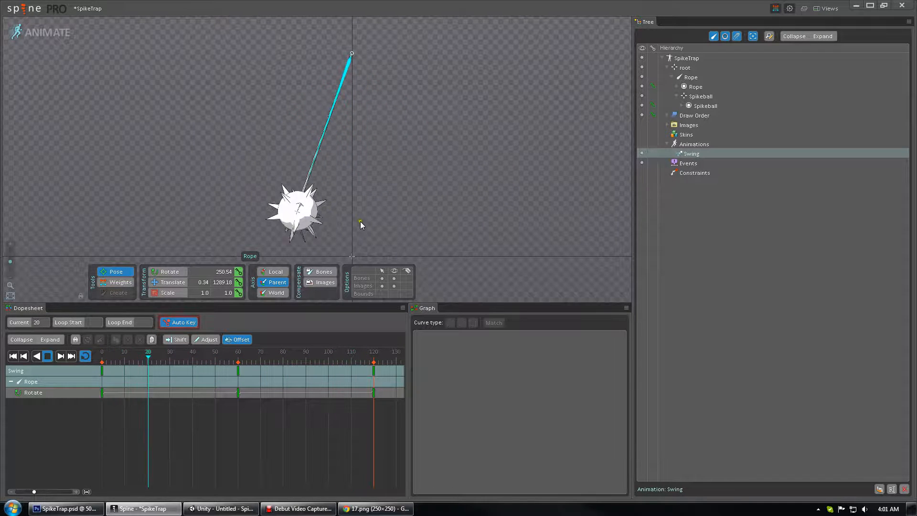
left_click(13, 356)
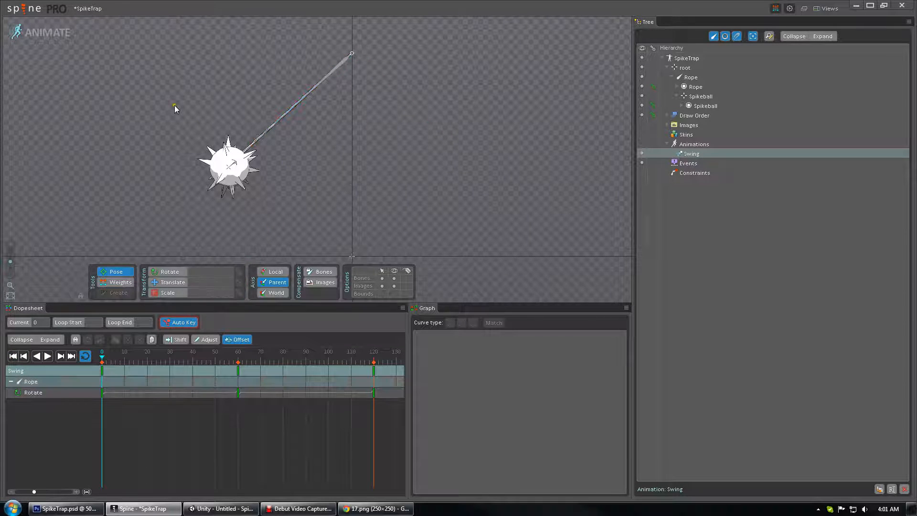
key("ctrl+s")
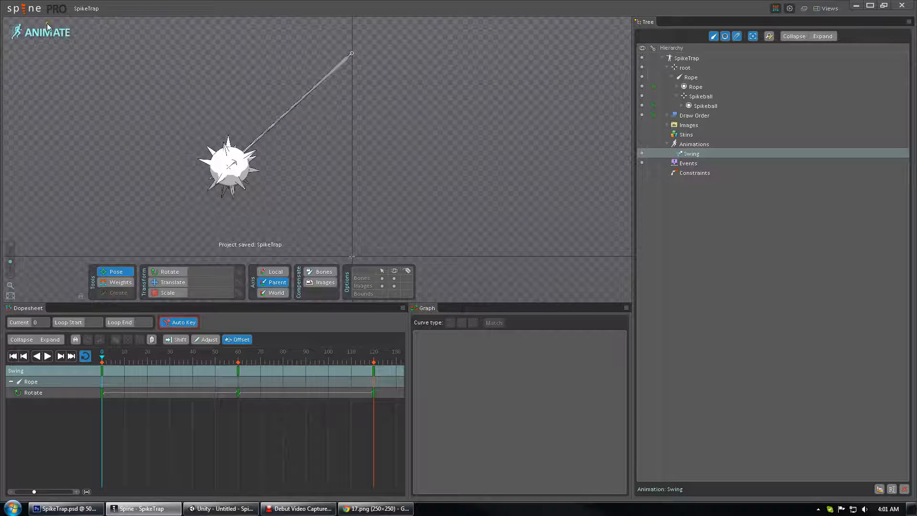
Open the JSON export and browse the output directory to Spine Unity Proof > Assets > Sprites.
left_click(27, 12)
left_click(30, 98)
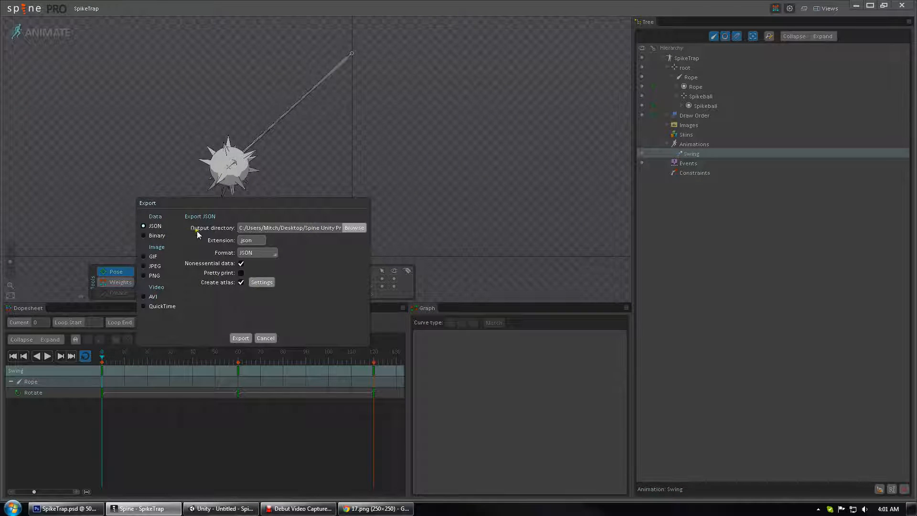
left_click(357, 228)
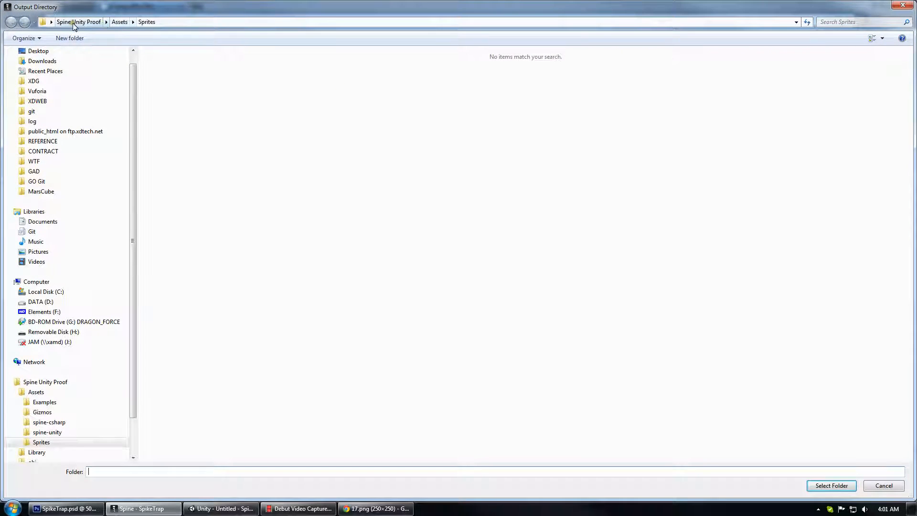
left_click(73, 22)
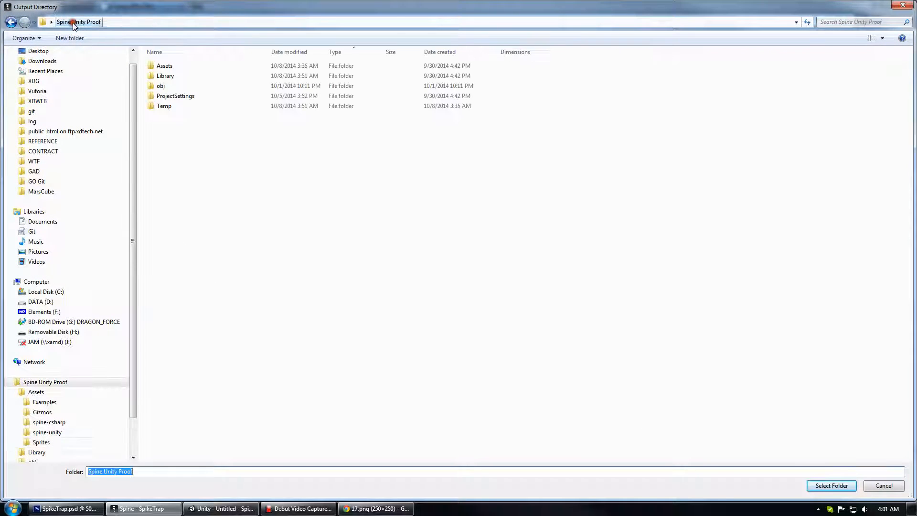
double_click(178, 65)
left_click(173, 107)
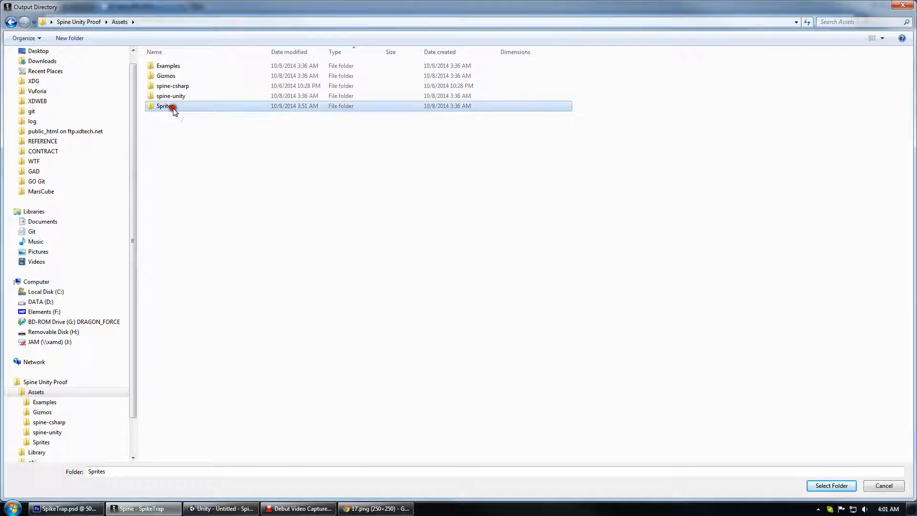
double_click(173, 107)
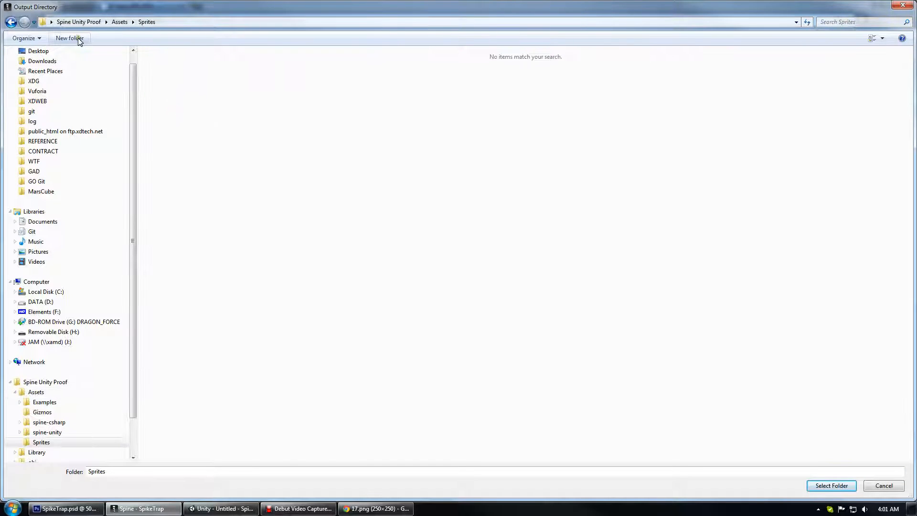
Create a new folder named SpikeTrap inside Sprites and open it.
left_click(76, 39)
type("Spike")
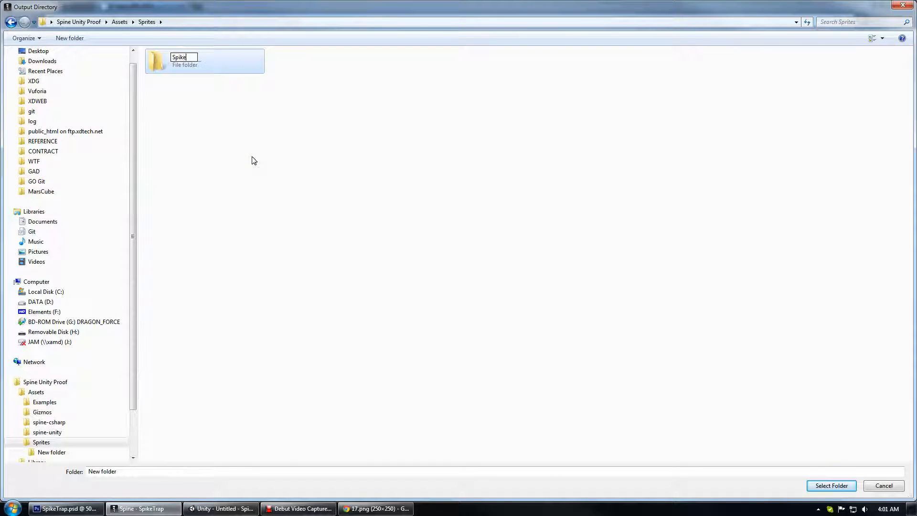
type("Trap")
key("Return")
Choose the SpikeTrap folder as the output directory and export the JSON.
key("Return")
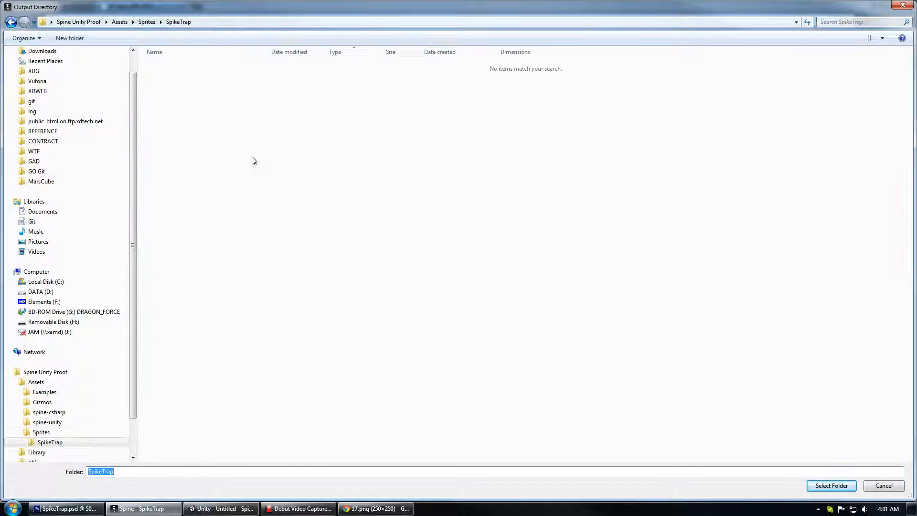
key("Return")
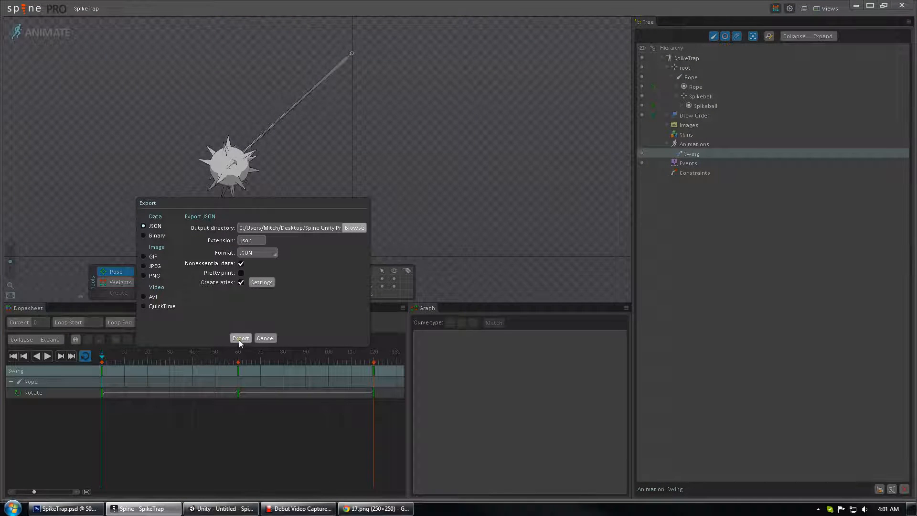
left_click(240, 337)
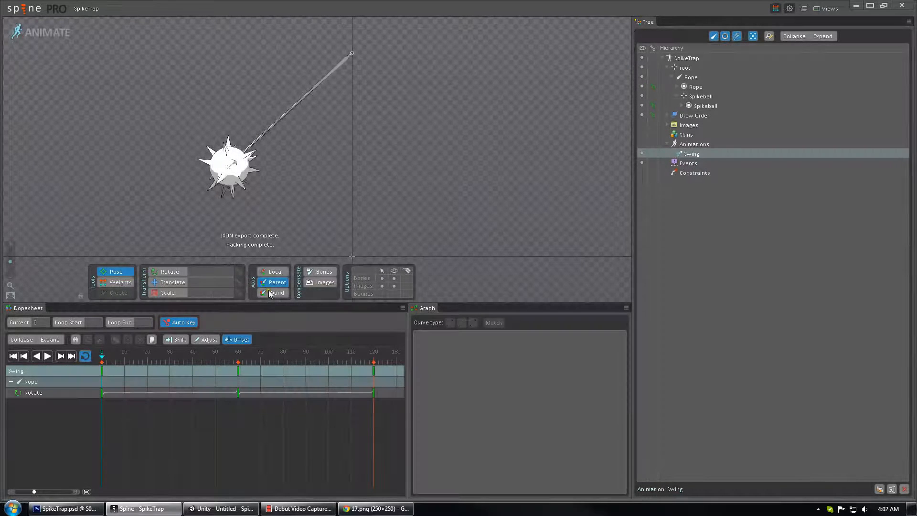
Switch to Unity and preview the Swing animation of the imported SpikeTrap skeleton data.
left_click(221, 508)
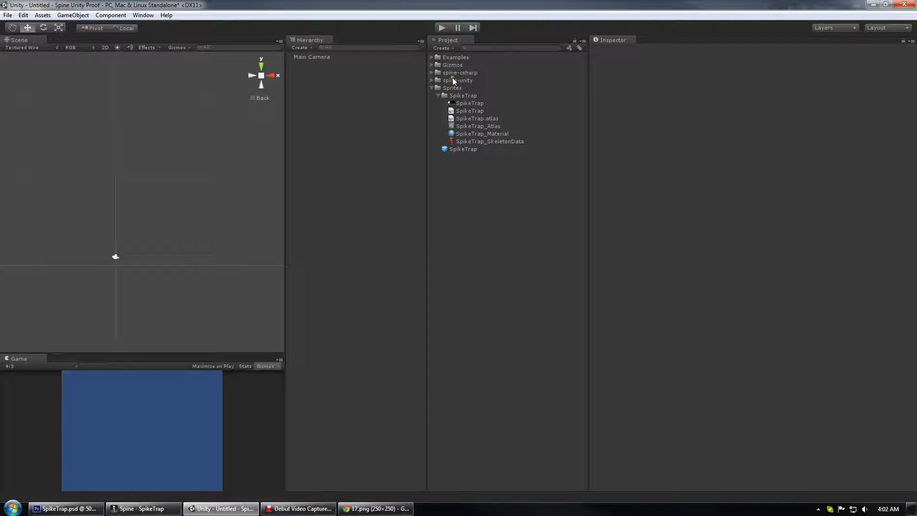
left_click(470, 141)
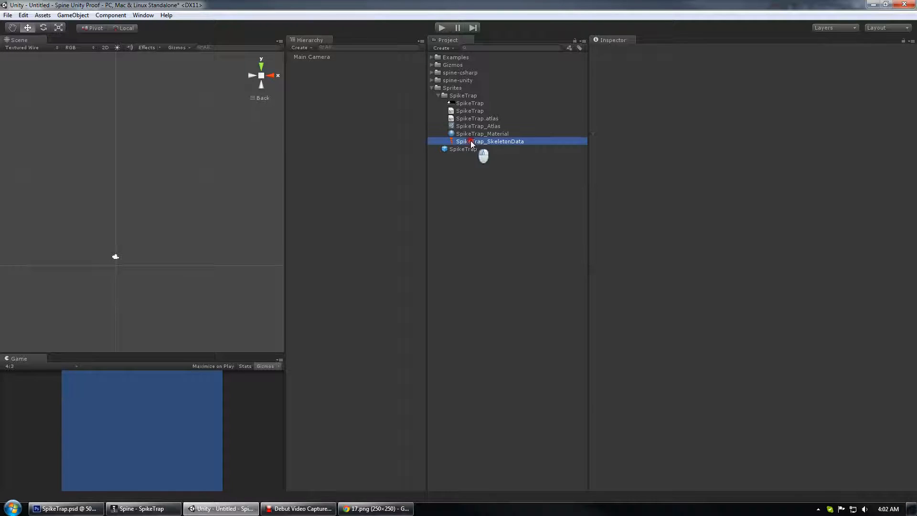
left_click(601, 152)
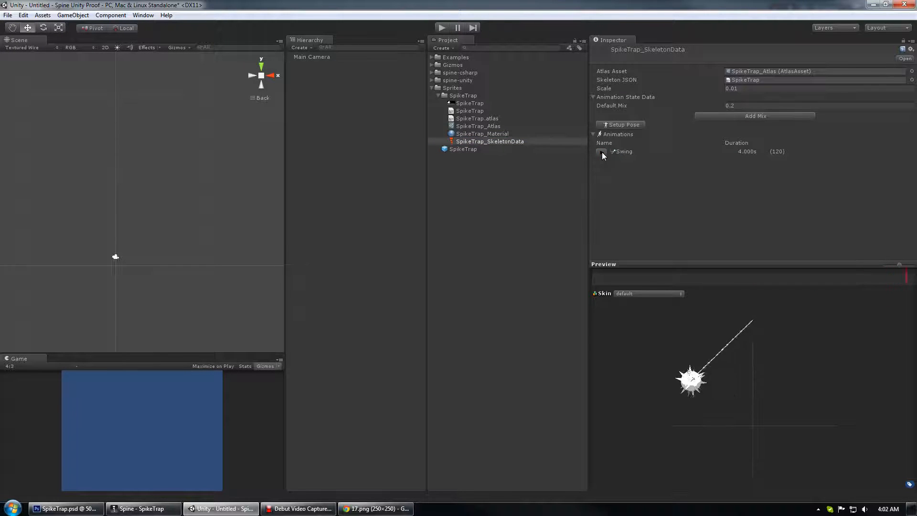
left_click(601, 152)
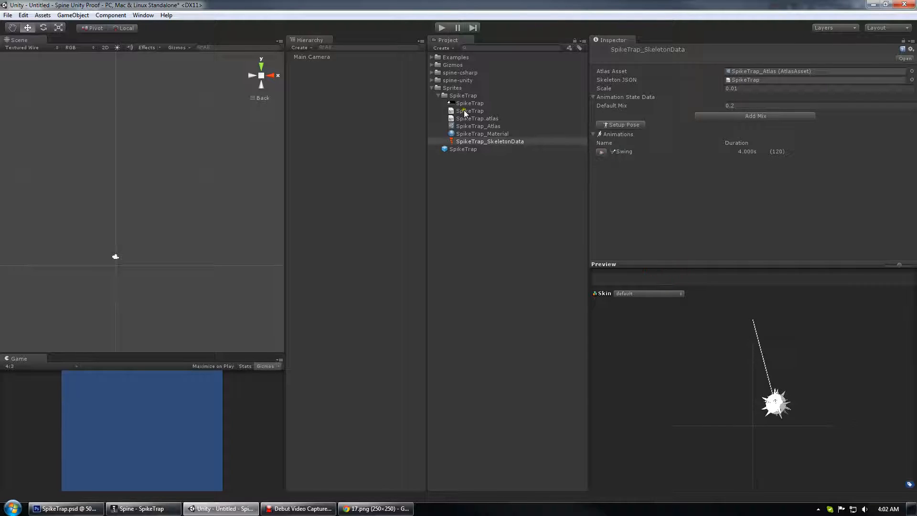
Spawn the SpikeTrap skeleton data into the scene.
left_click(449, 142)
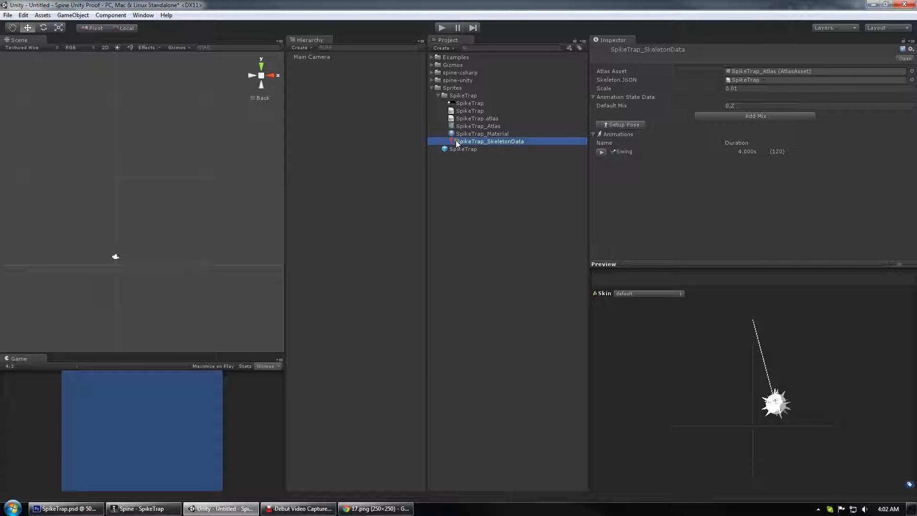
right_click(457, 143)
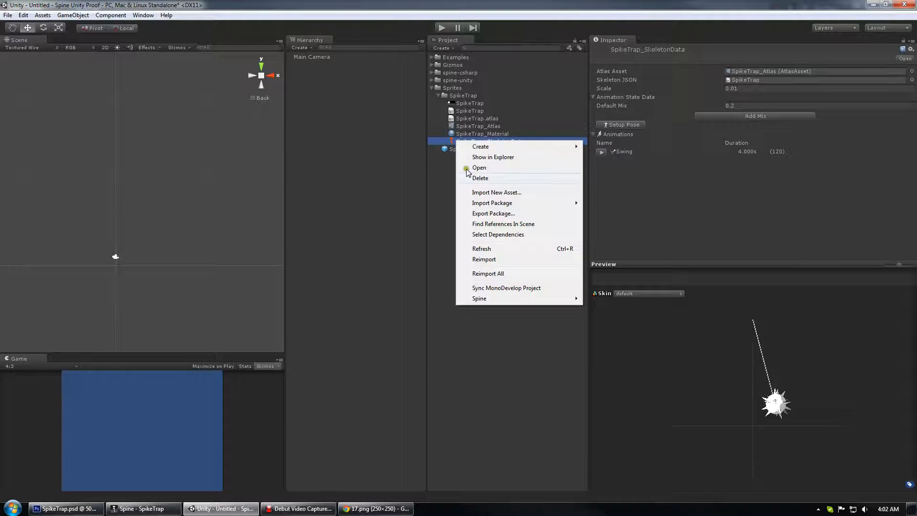
mouse_move(504, 300)
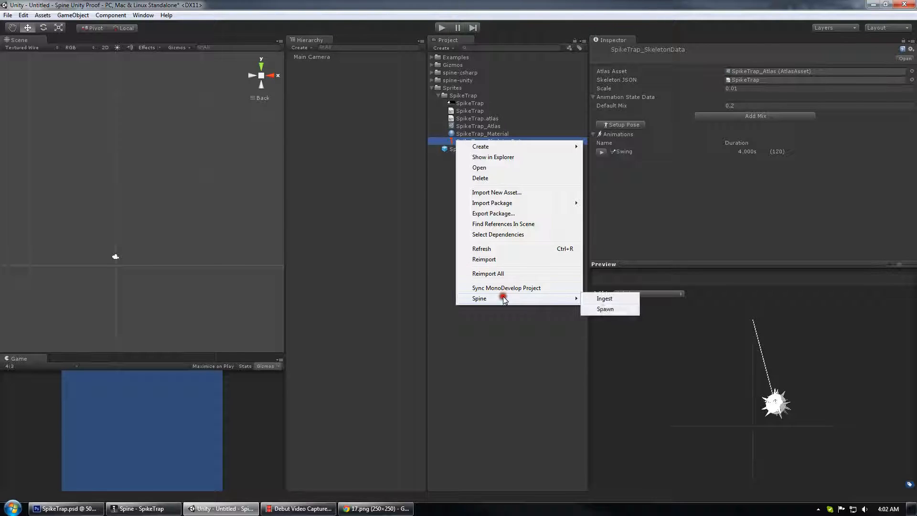
left_click(615, 311)
Set the spawned SpikeTrap's animation to Swing and enable Loop.
left_click(310, 64)
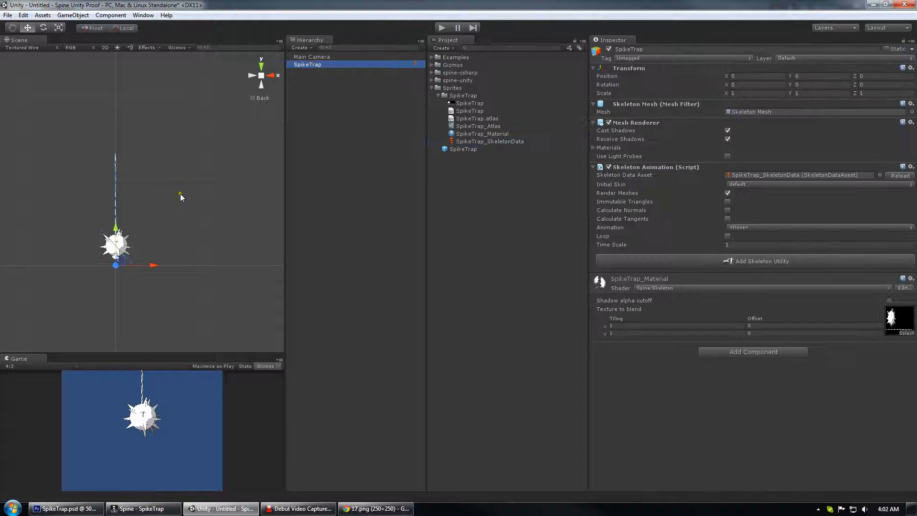
key("f")
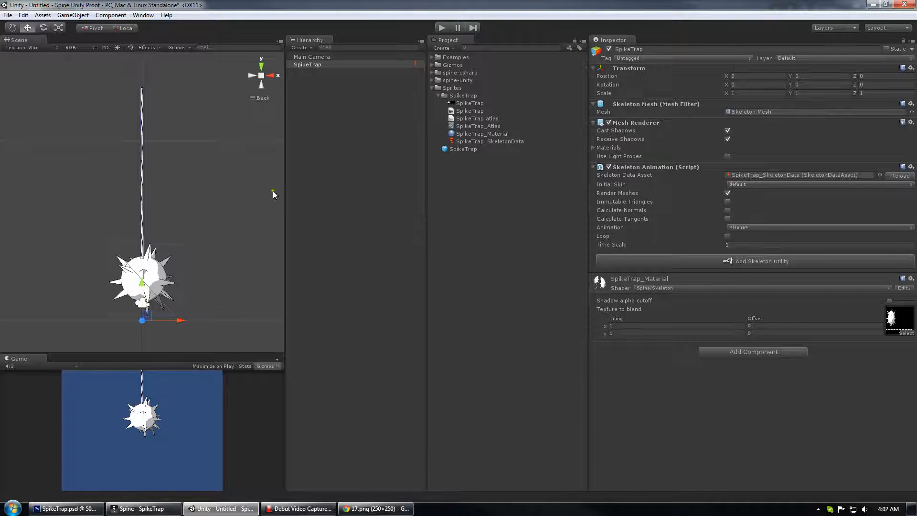
left_click(762, 228)
left_click(764, 250)
left_click(726, 236)
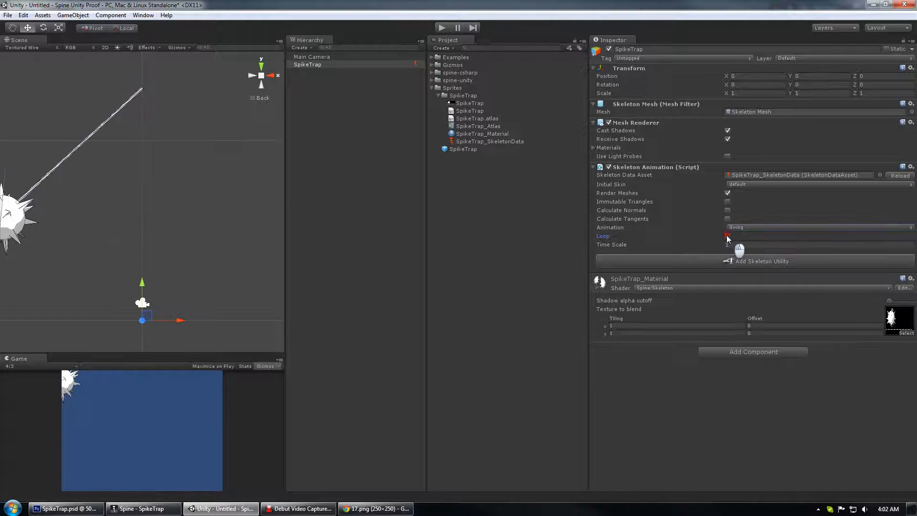
Play the scene to test the looping swing and stop playback.
left_click(186, 198)
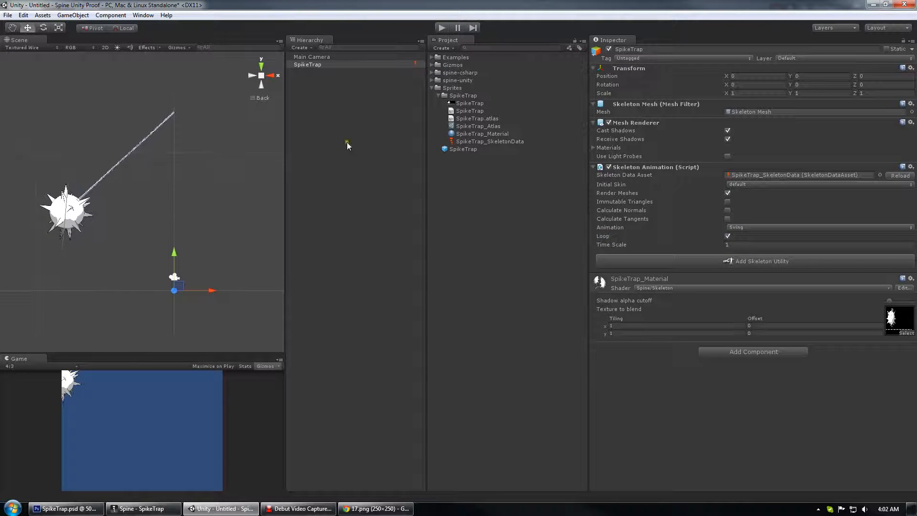
left_click(440, 28)
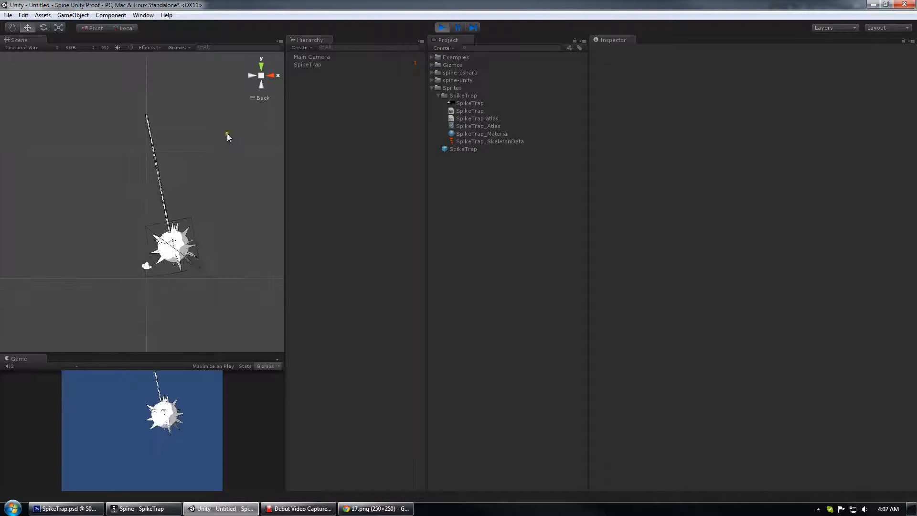
left_click(440, 27)
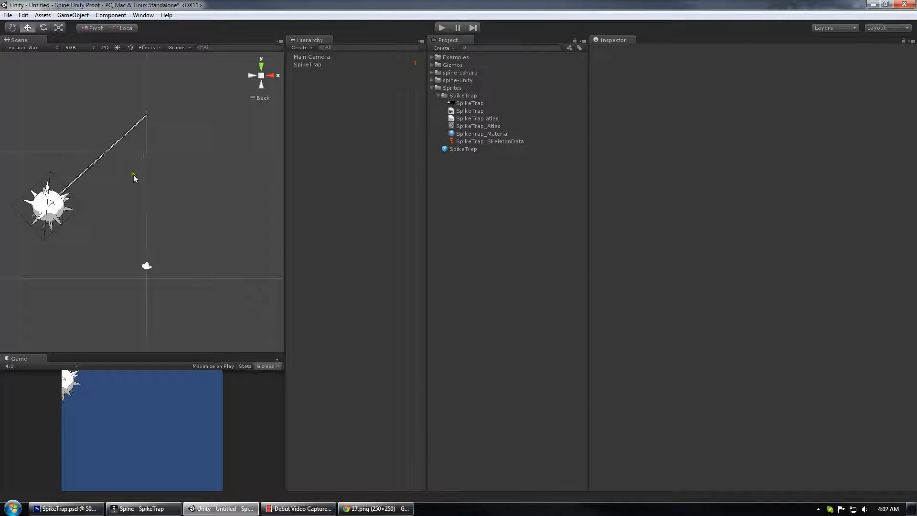
left_click(49, 203)
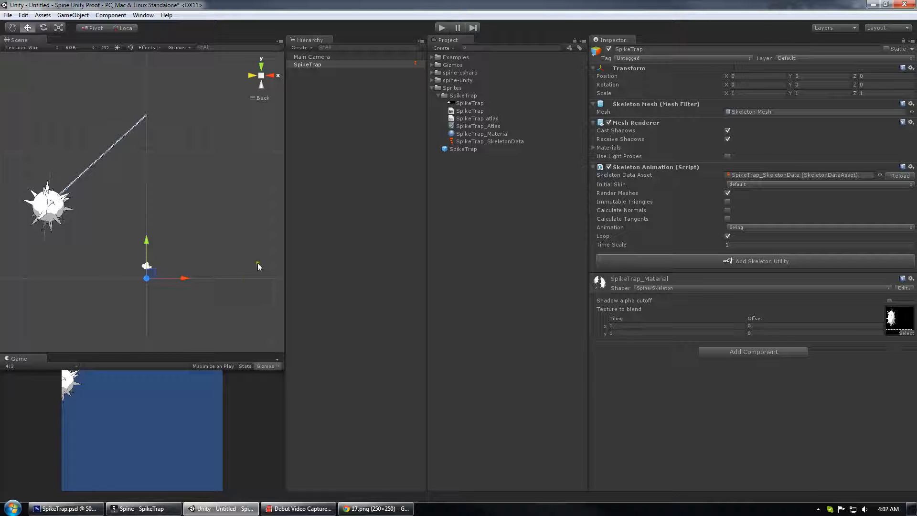
Add a Skeleton Utility to SpikeTrap and spawn its bone hierarchy in Follow mode.
left_click(311, 65)
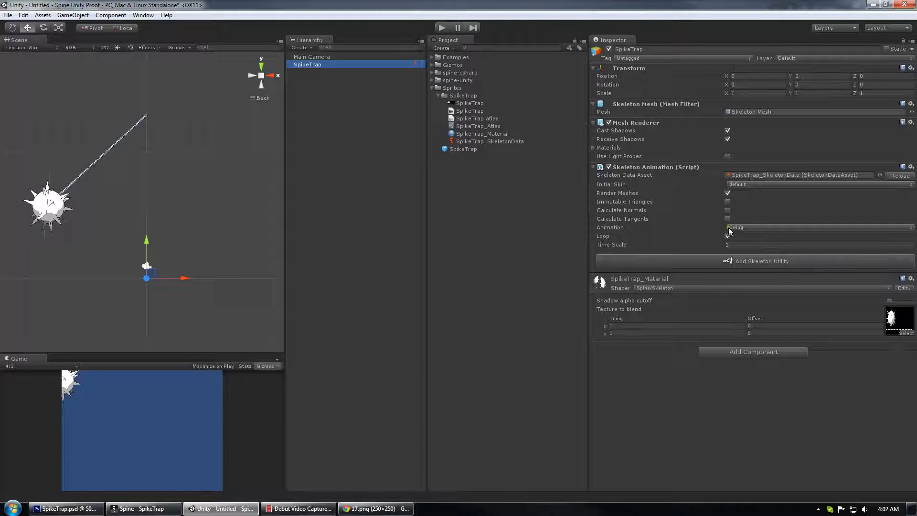
left_click(768, 260)
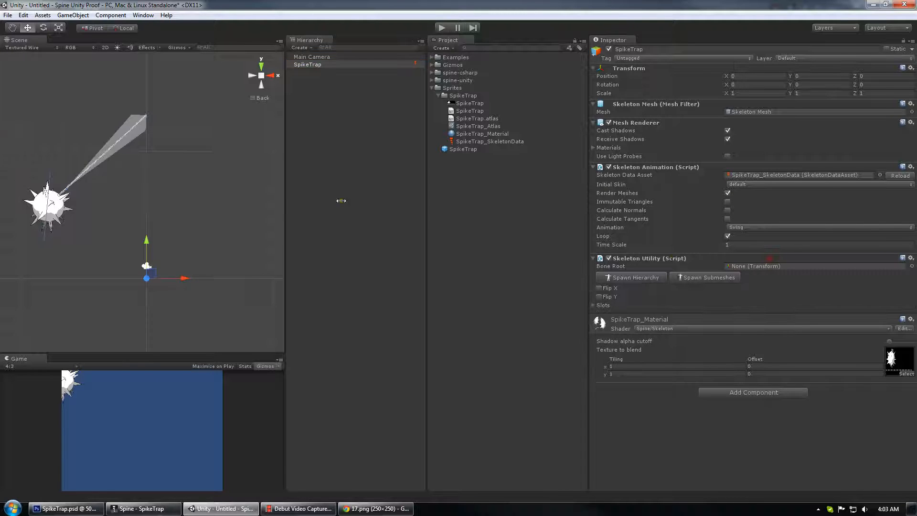
left_click_drag(146, 117, 271, 121)
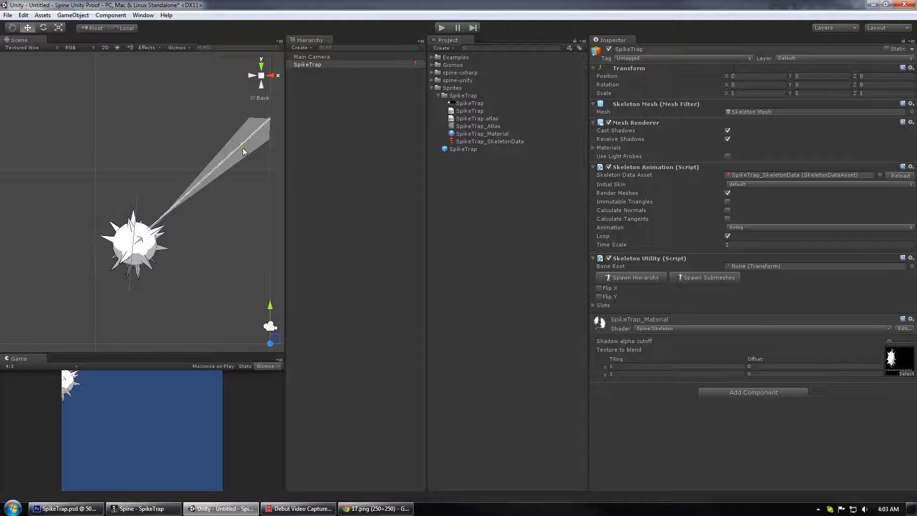
left_click_drag(182, 197, 150, 222)
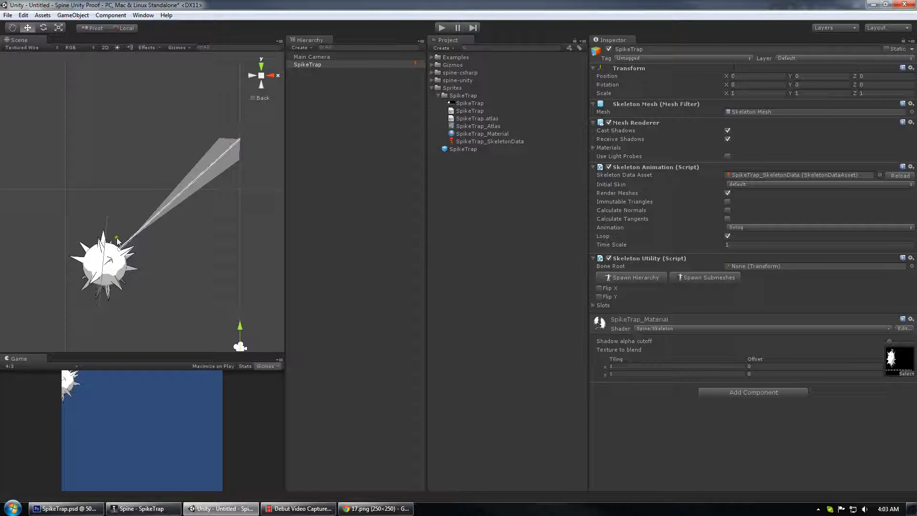
scroll(174, 185, "down", 3)
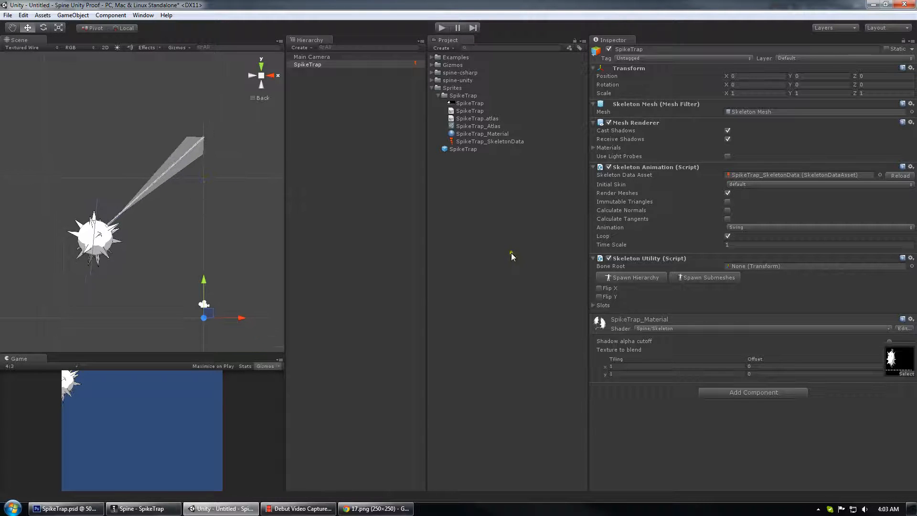
left_click_drag(209, 237, 180, 221)
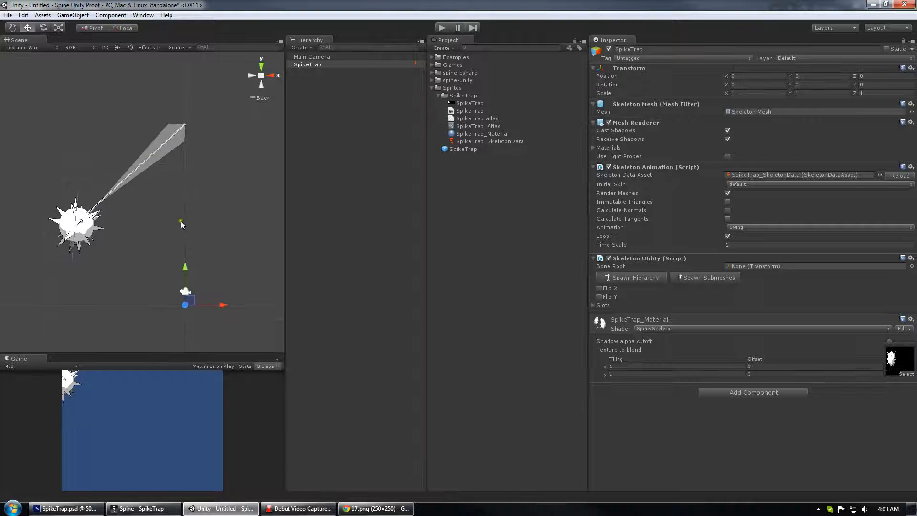
left_click(628, 277)
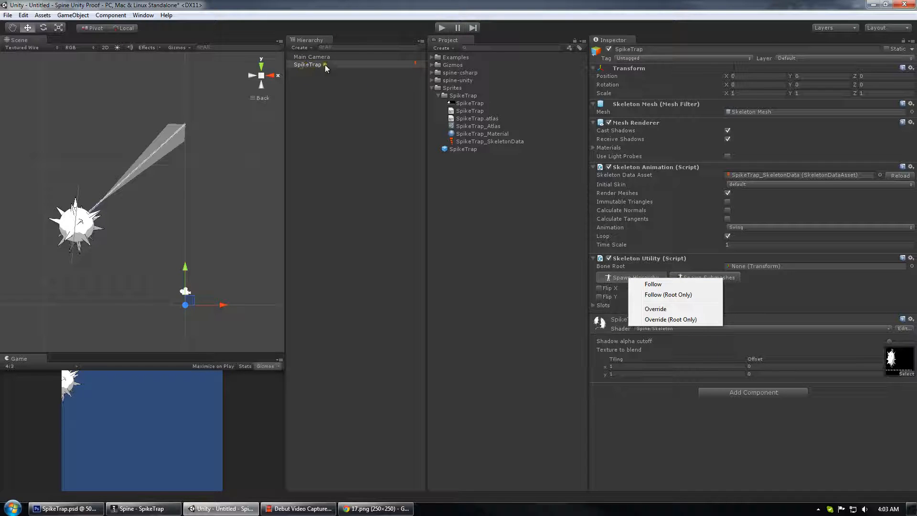
left_click(689, 290)
left_click(690, 286)
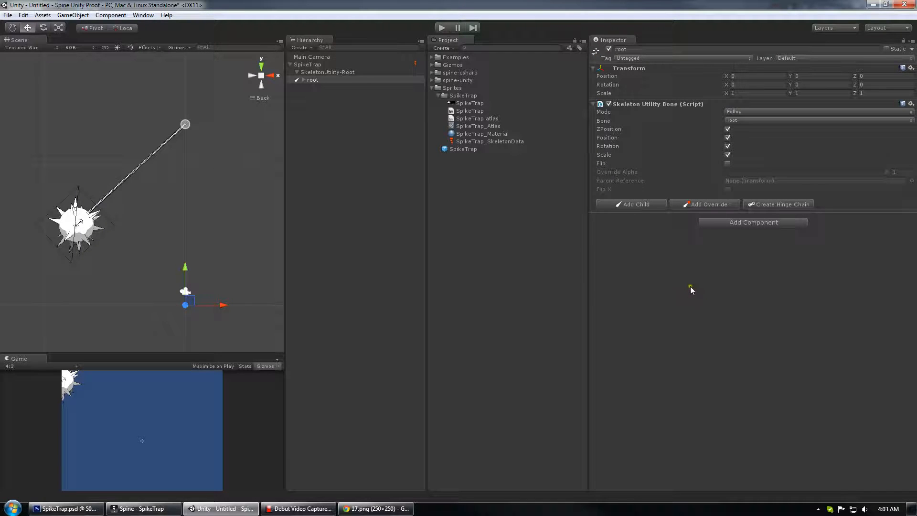
Inspect the spawned root, Rope and Spikeball bone objects in the hierarchy and scene.
left_click(304, 80)
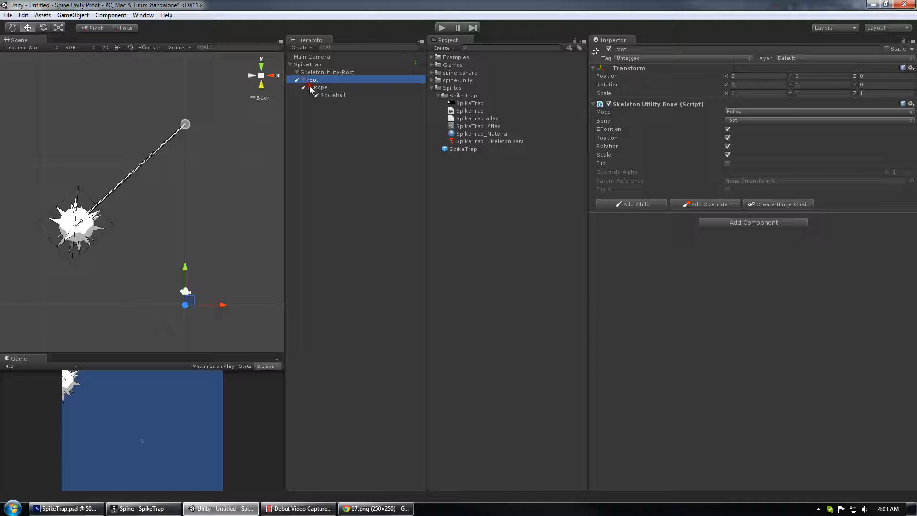
left_click(323, 95)
left_click(333, 88)
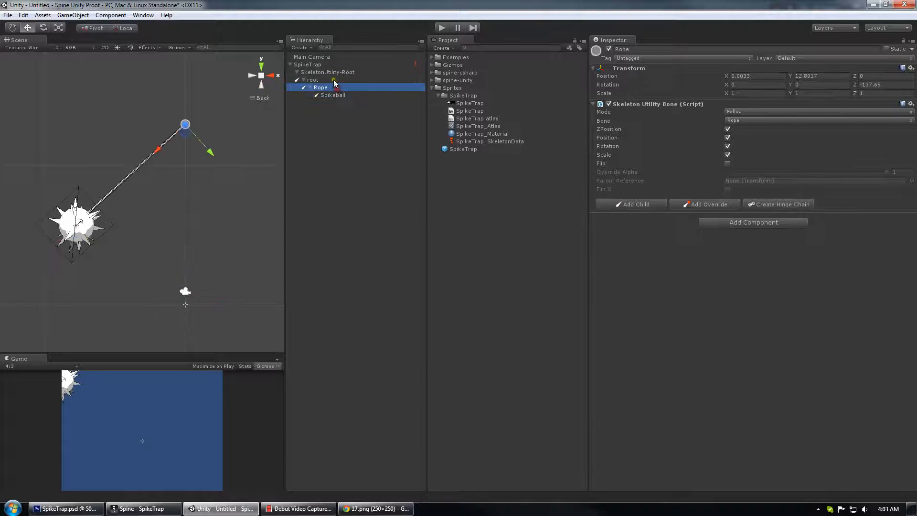
left_click(340, 95)
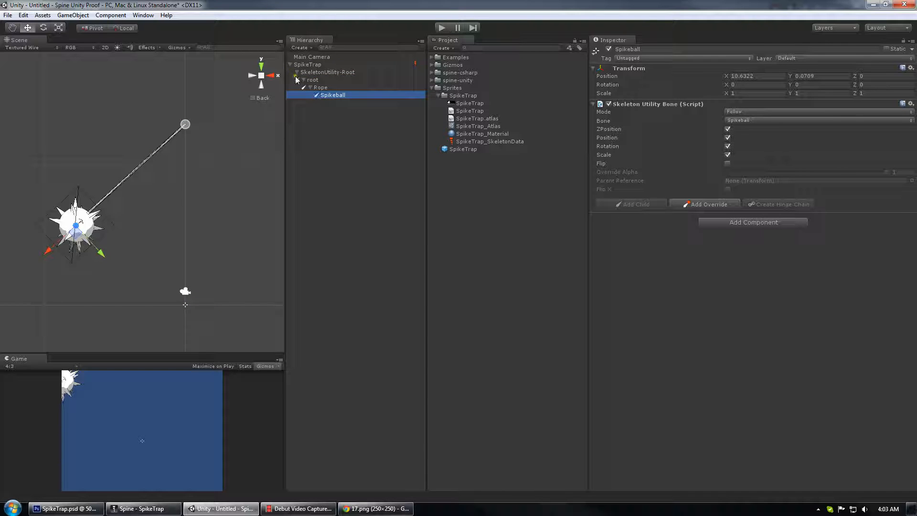
left_click(334, 80)
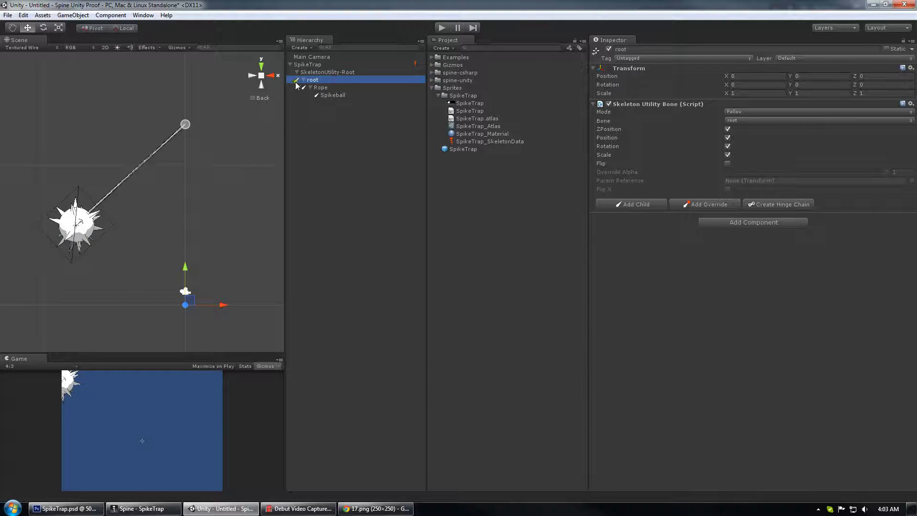
scroll(161, 144, "up", 2)
scroll(161, 143, "up", 3)
left_click_drag(153, 149, 180, 188)
scroll(179, 190, "up", 3)
left_click_drag(125, 233, 210, 159)
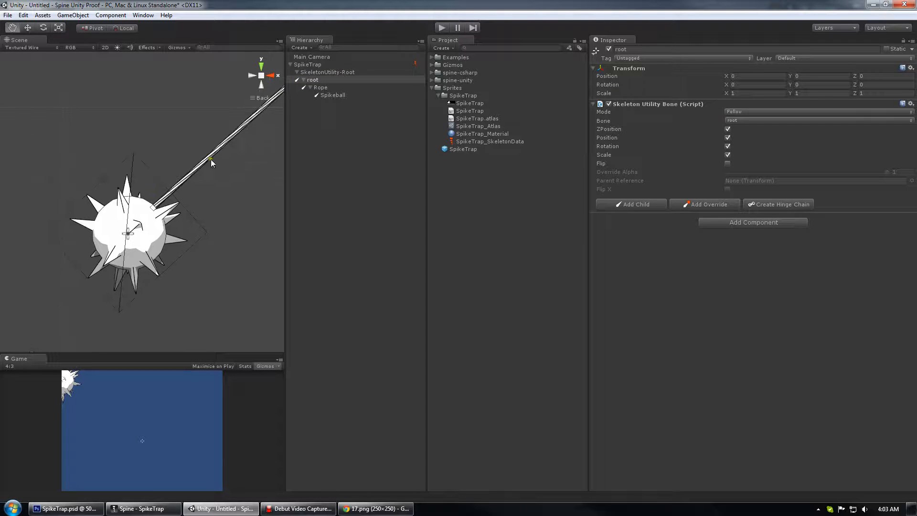
scroll(163, 195, "up", 6)
left_click_drag(154, 243, 170, 192)
scroll(171, 192, "down", 1)
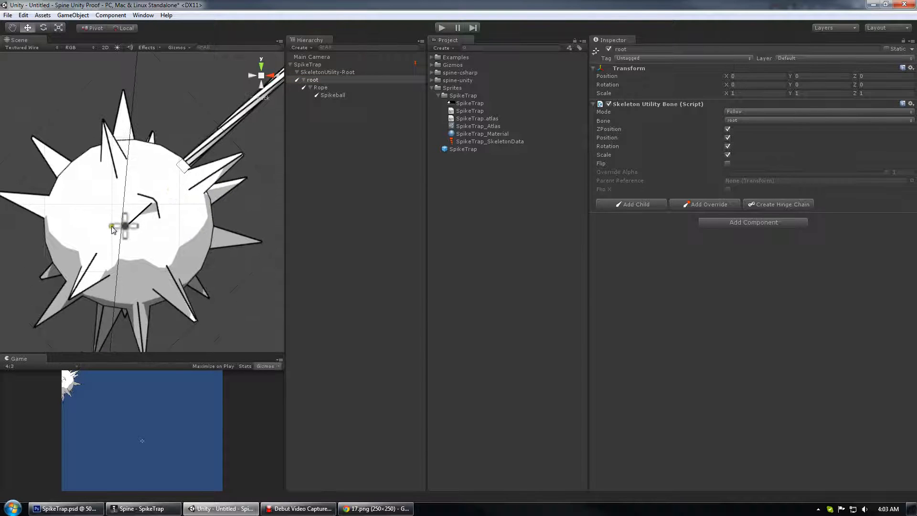
scroll(122, 233, "down", 5)
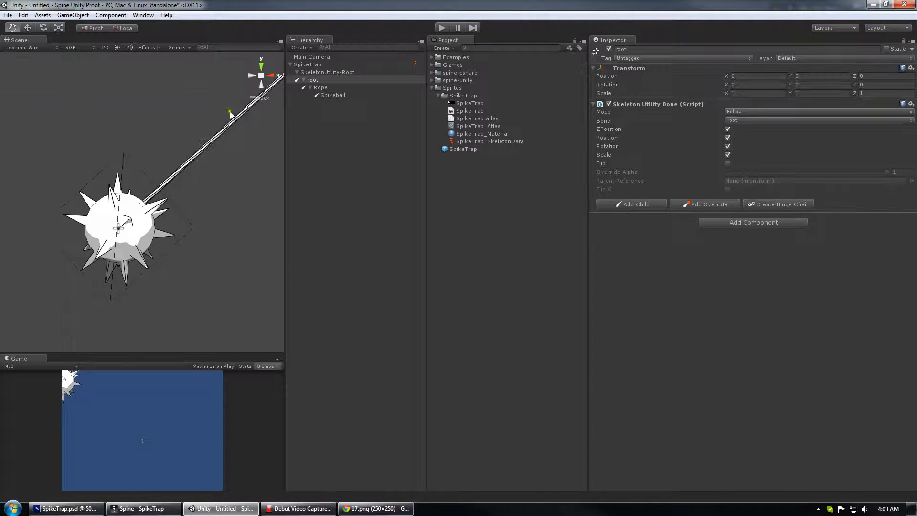
scroll(230, 115, "up", 5)
left_click(199, 172)
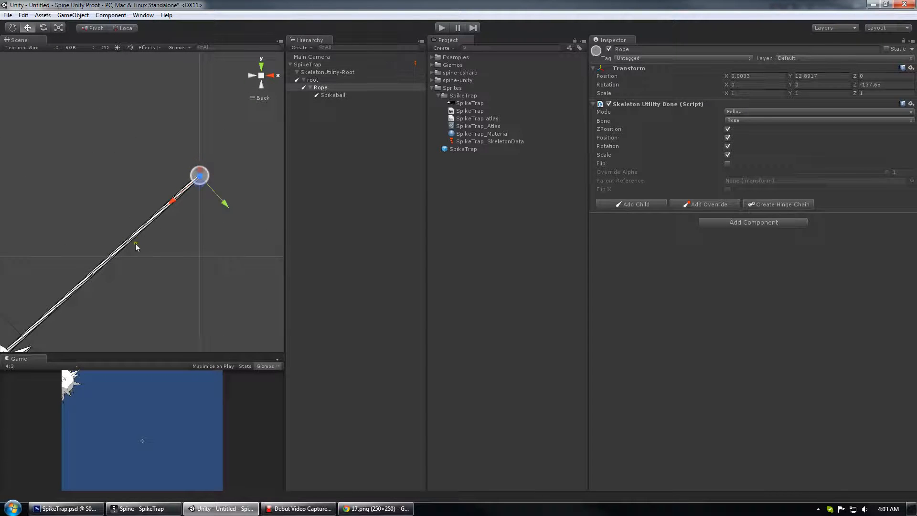
left_click_drag(98, 295, 251, 184)
left_click(143, 258)
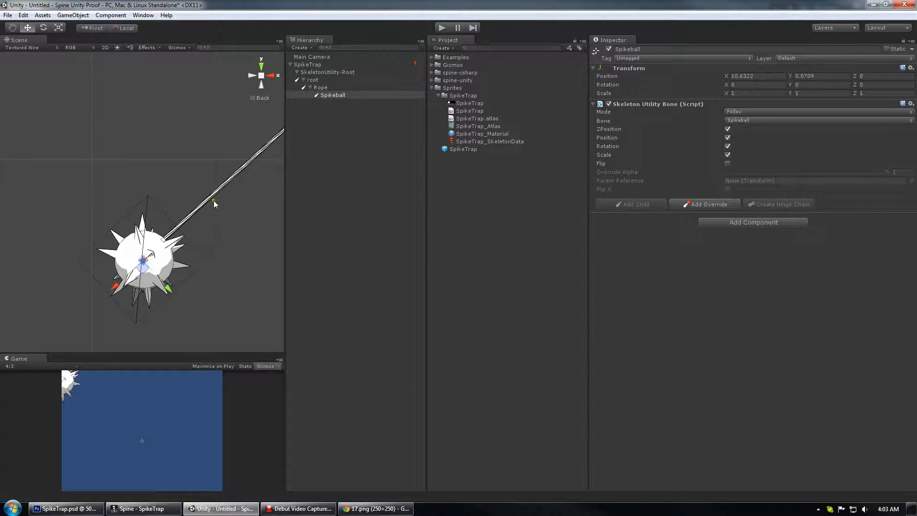
left_click(335, 95)
scroll(203, 153, "down", 5)
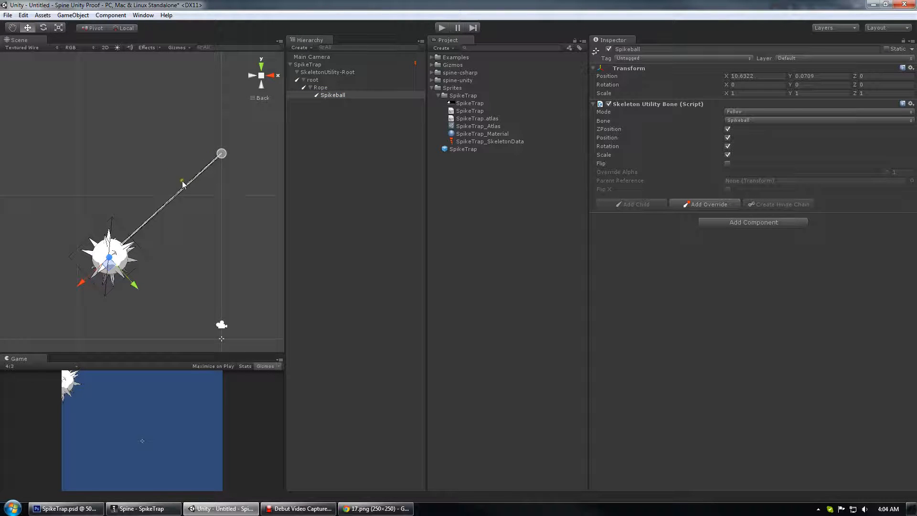
left_click_drag(175, 196, 164, 180)
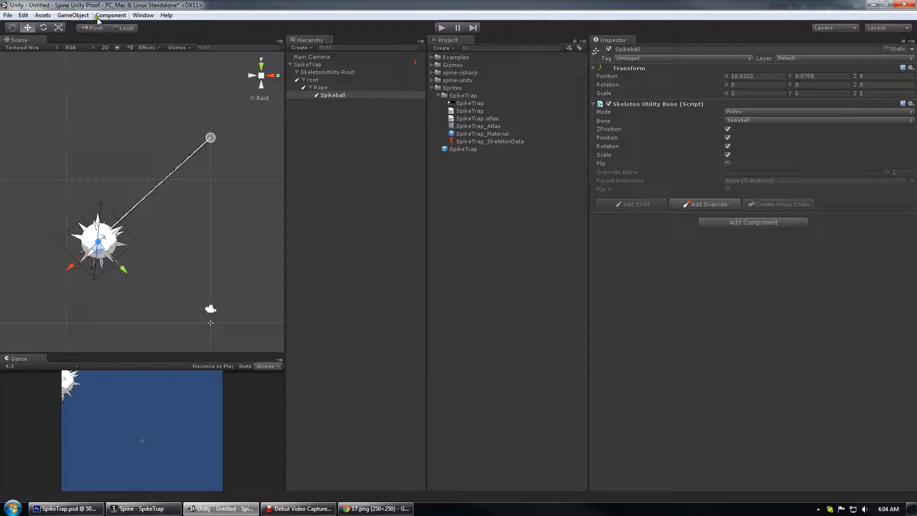
Add a Circle Collider 2D to the Spikeball bone object and set its radius to about 1.91.
left_click(334, 95)
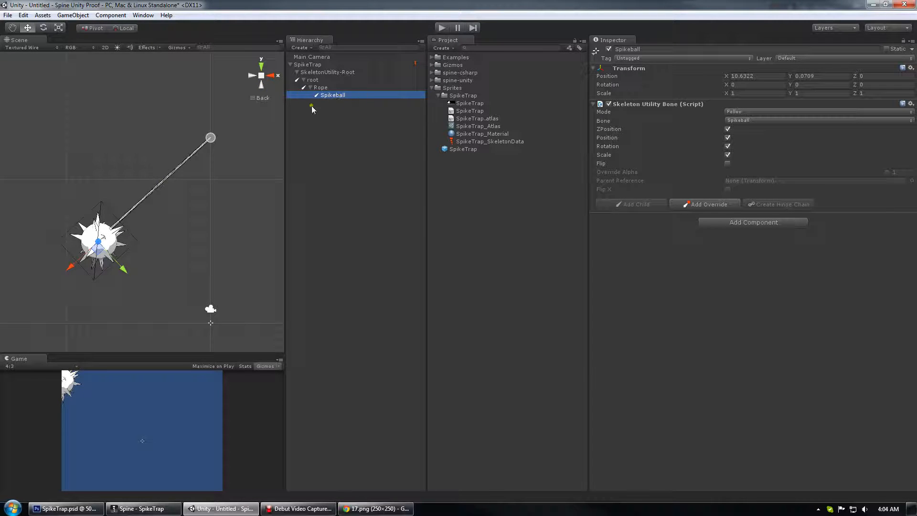
left_click(110, 14)
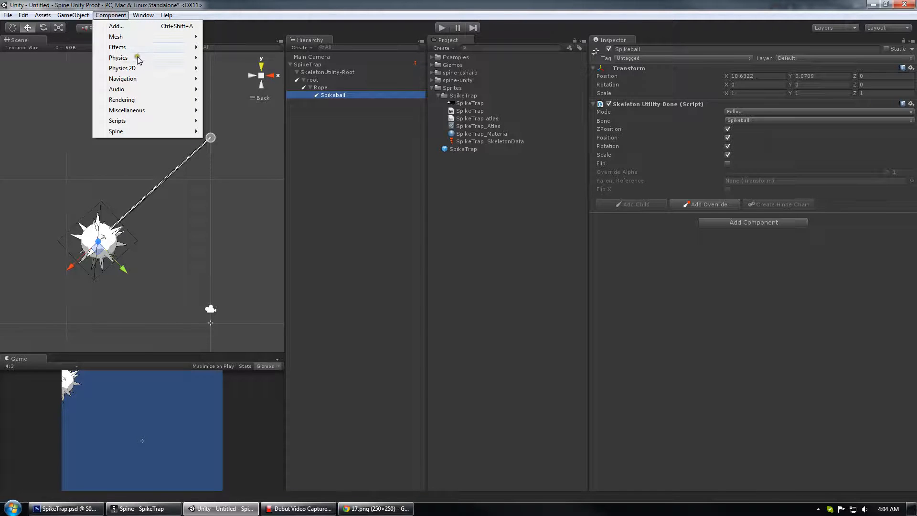
mouse_move(135, 59)
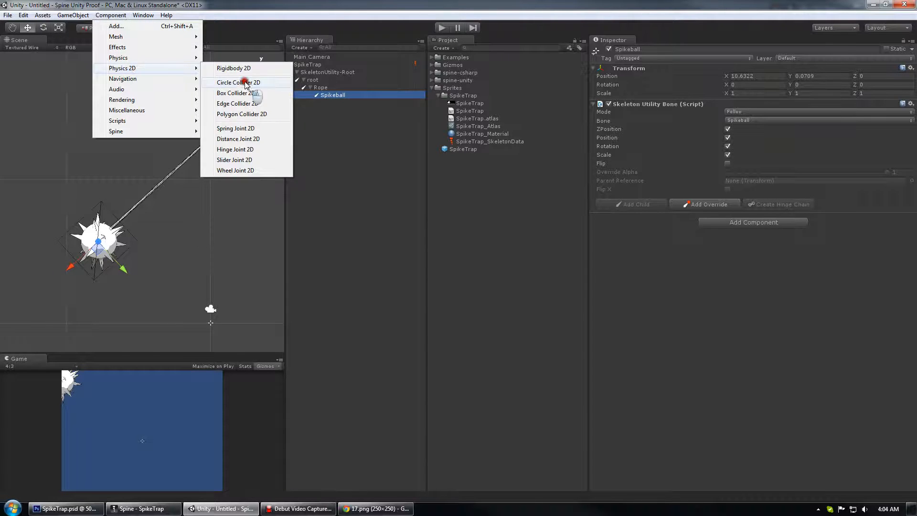
left_click(244, 80)
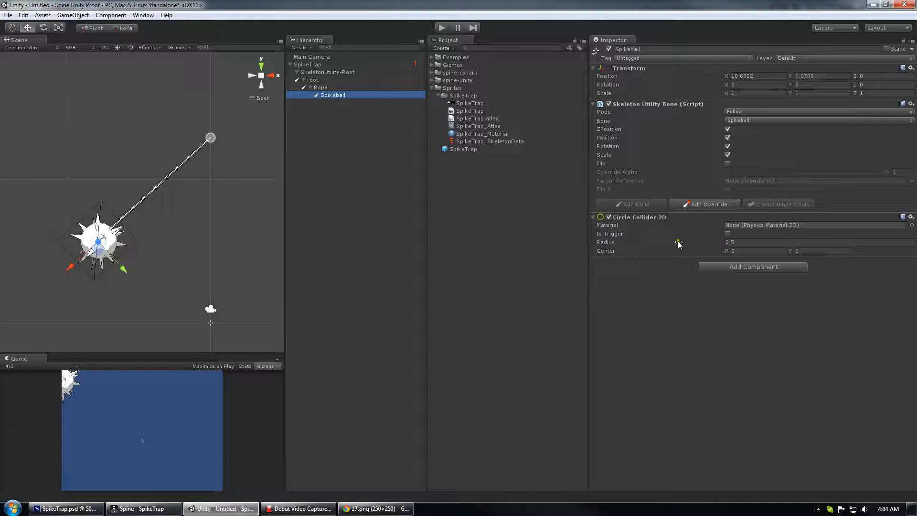
left_click_drag(682, 243, 696, 236)
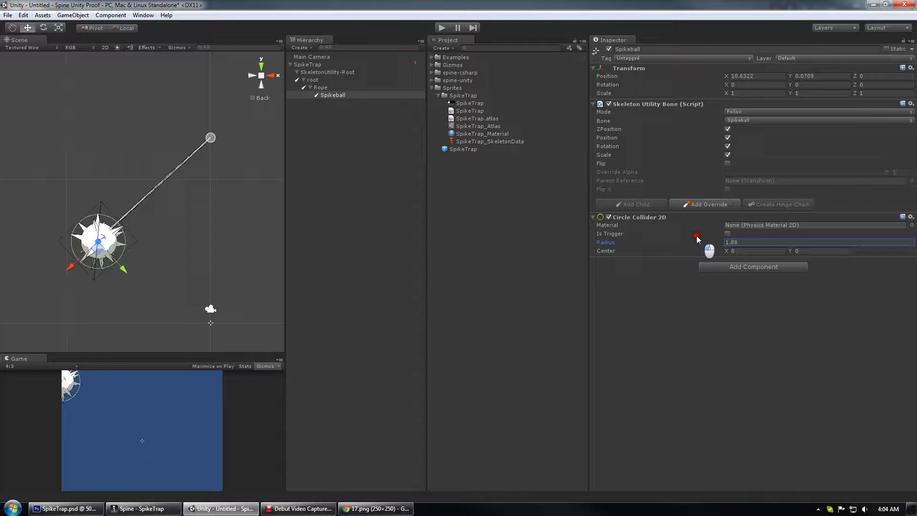
Play the scene to test the swinging Spikeball collider, then stop playback.
left_click_drag(174, 180, 129, 158)
scroll(174, 165, "down", 4)
left_click(357, 159)
left_click(342, 94)
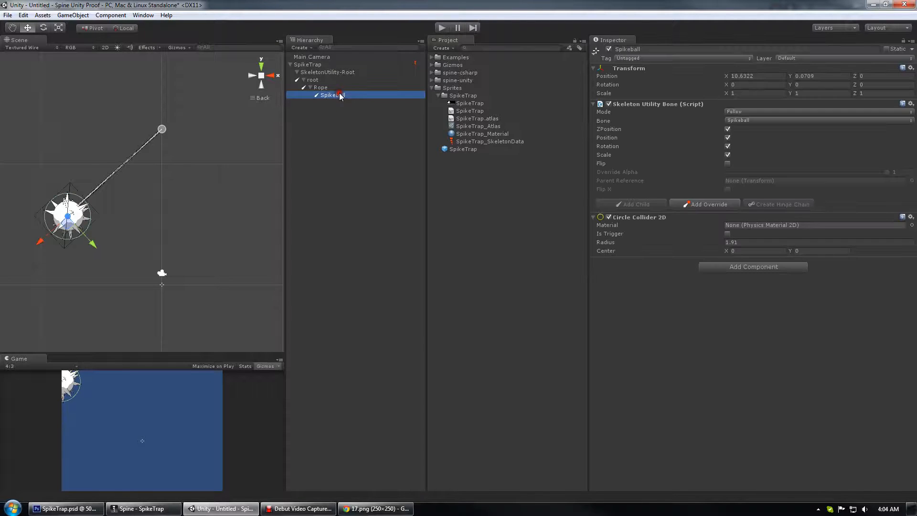
left_click(440, 27)
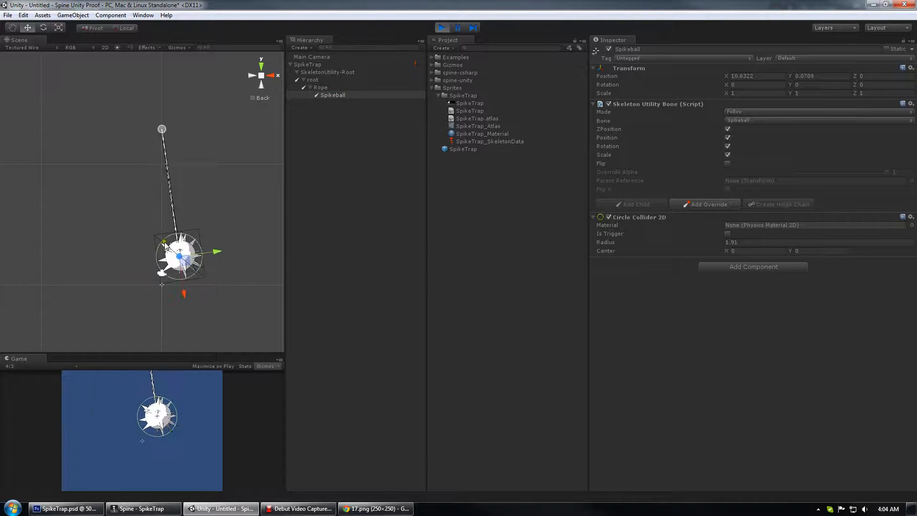
left_click(440, 30)
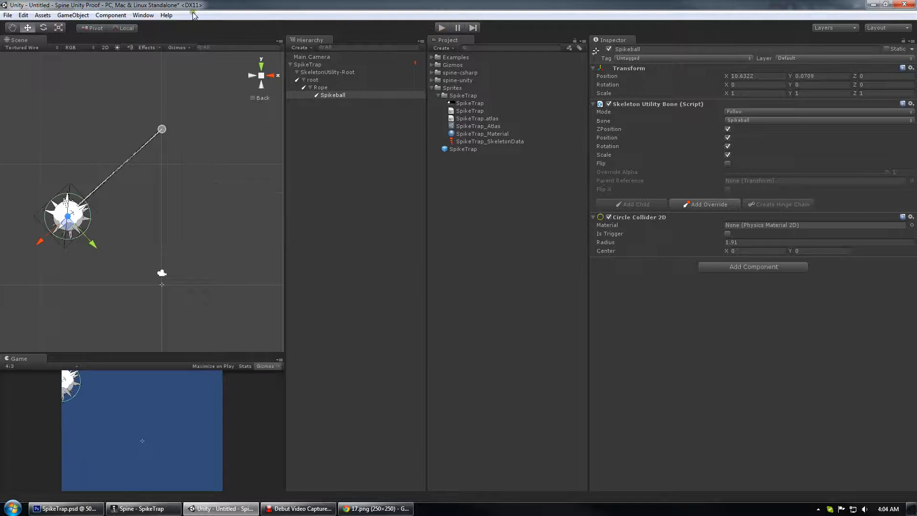
Create a cube and replace its Box Collider with a Box Collider 2D.
left_click(76, 15)
mouse_move(98, 51)
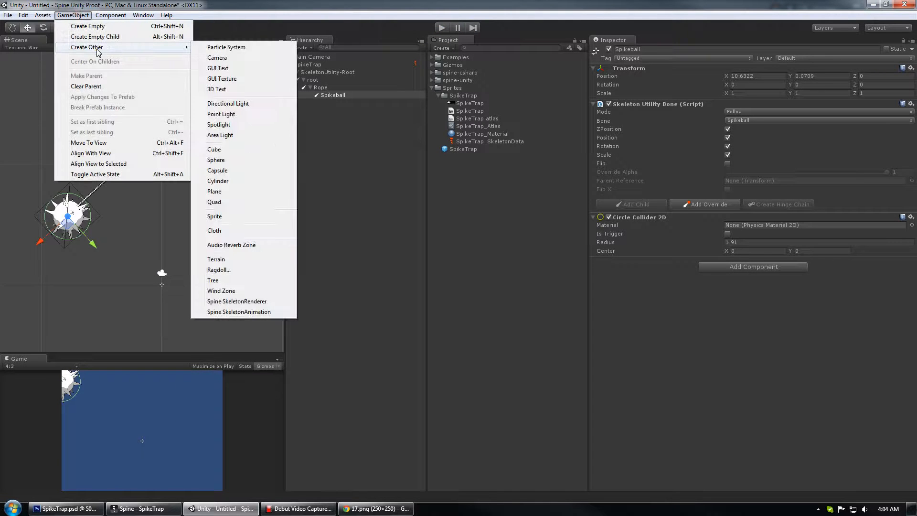
left_click(125, 50)
left_click(232, 151)
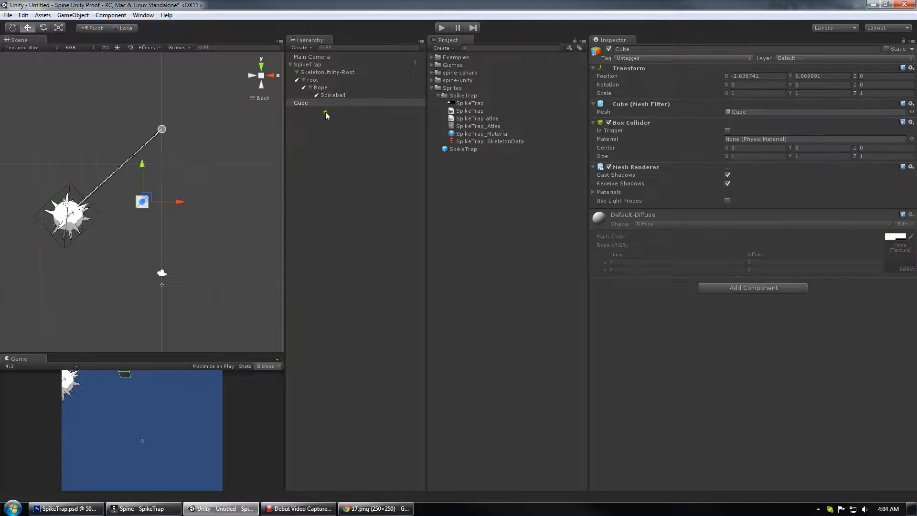
right_click(622, 123)
left_click(646, 143)
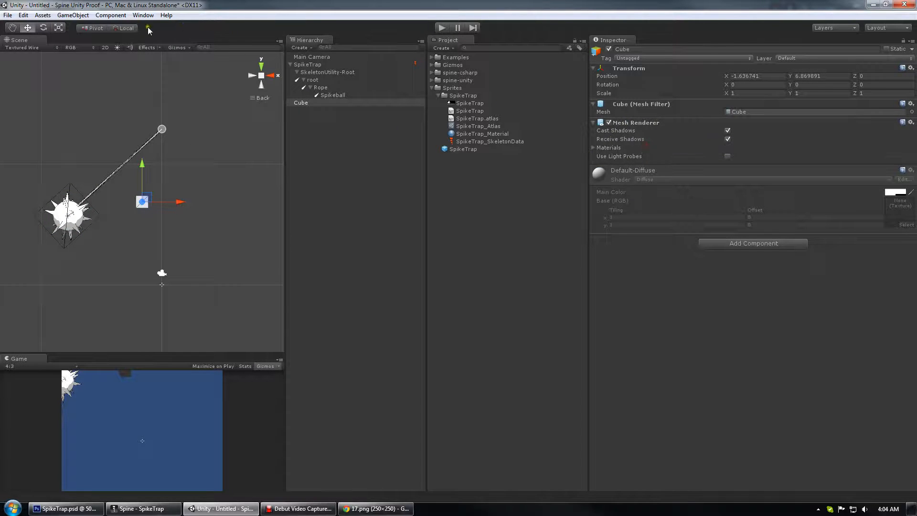
left_click(105, 18)
mouse_move(125, 68)
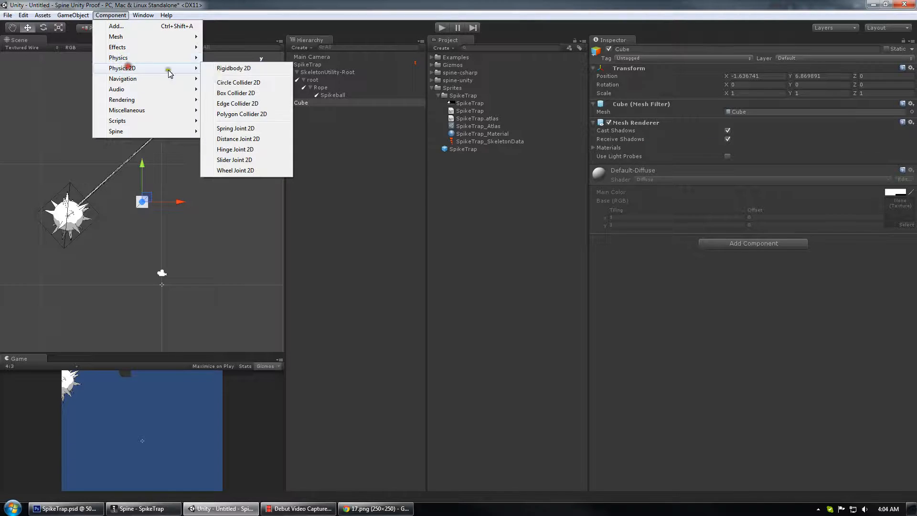
left_click(236, 92)
Move the cube below the trap and stretch it horizontally to about 22.7 scale to form a floor.
left_click_drag(167, 199, 861, 296)
key("r")
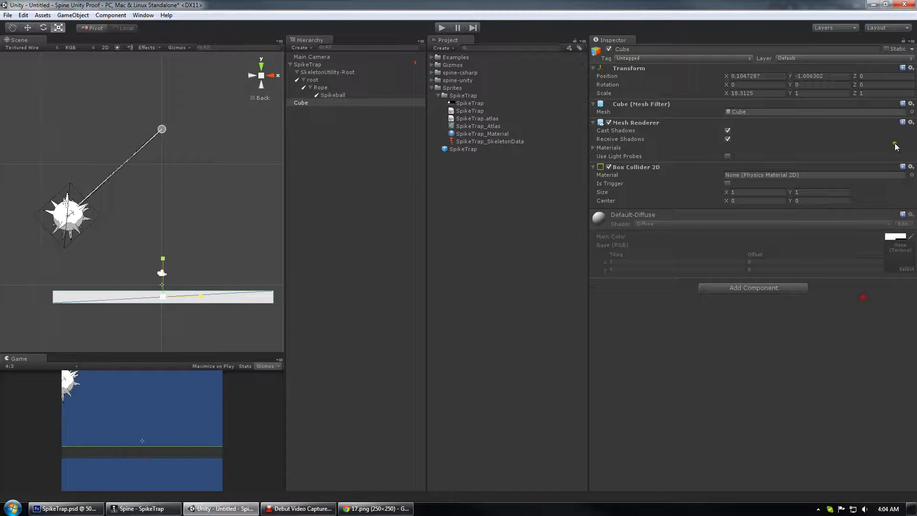
mouse_move(201, 298)
left_mouse_down()
mouse_move(239, 301)
mouse_move(207, 297)
left_mouse_up()
left_click_drag(188, 262, 186, 214)
scroll(185, 216, "up", 3)
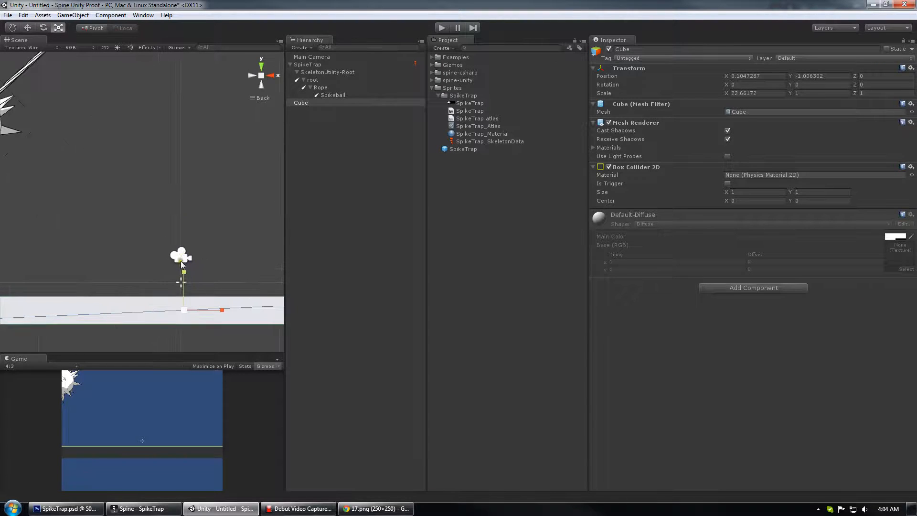
left_click(188, 275)
Select the root bone and examine its position relative to the floor in the scene.
left_click(314, 81)
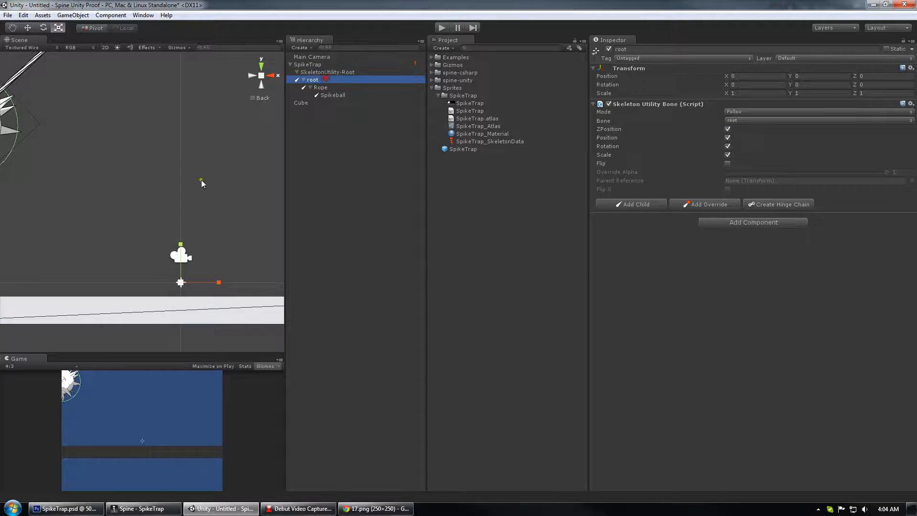
scroll(191, 200, "up", 3)
left_click_drag(149, 265, 199, 272)
scroll(198, 271, "down", 5)
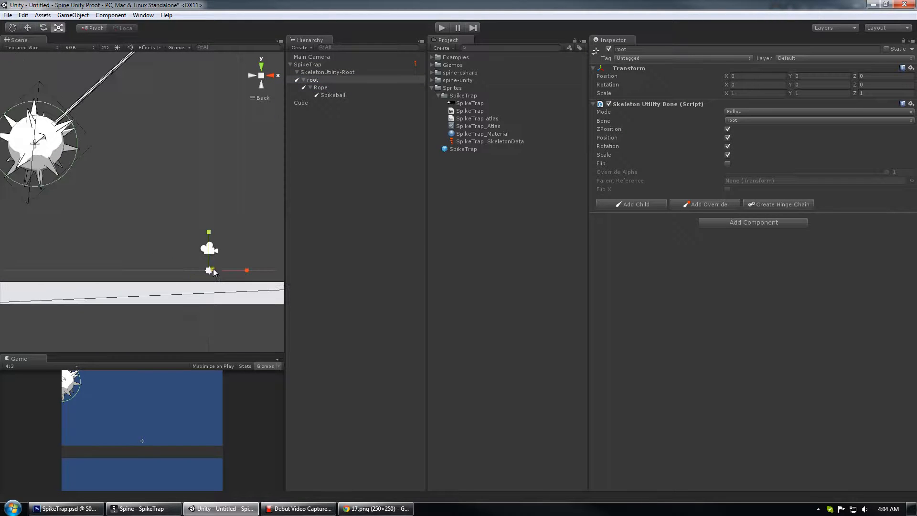
key("w")
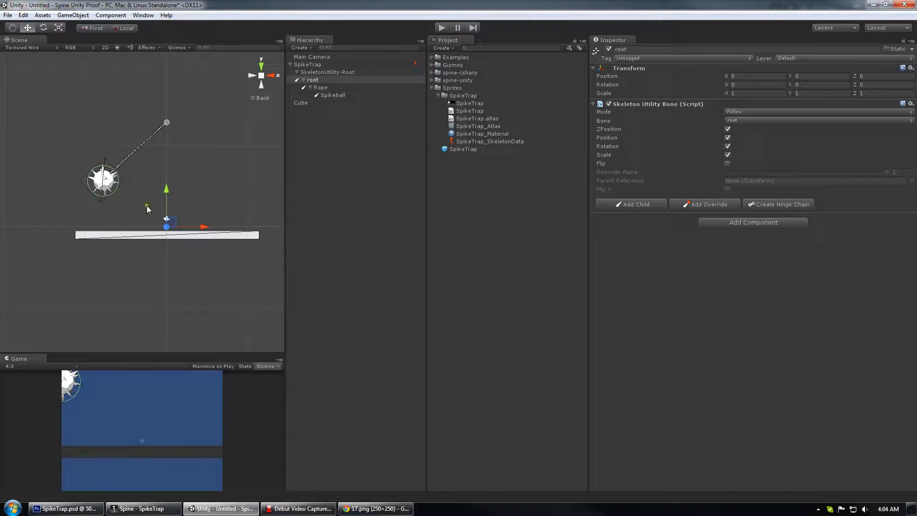
scroll(147, 206, "up", 6)
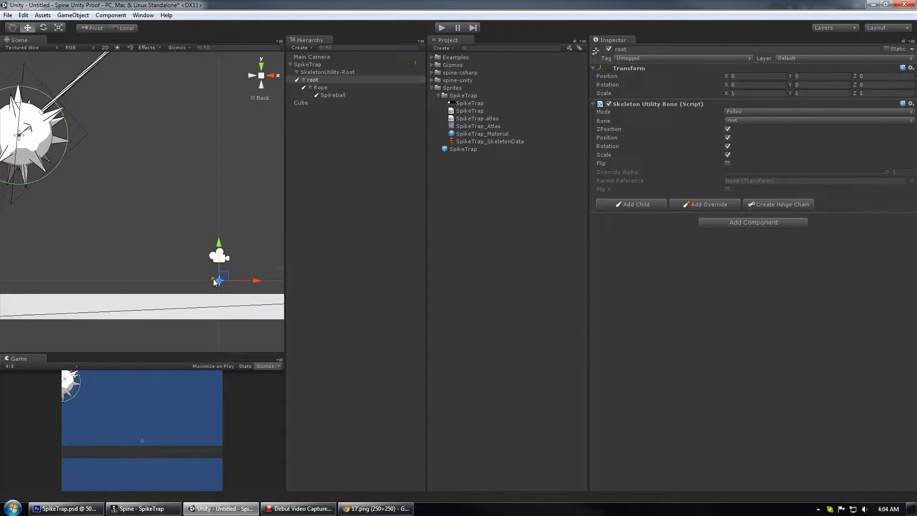
left_click_drag(214, 281, 146, 286)
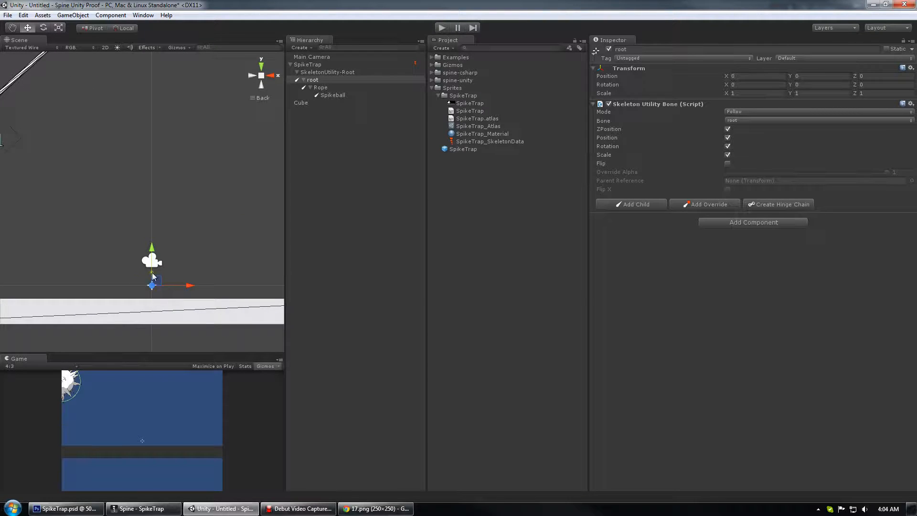
scroll(113, 255, "down", 2)
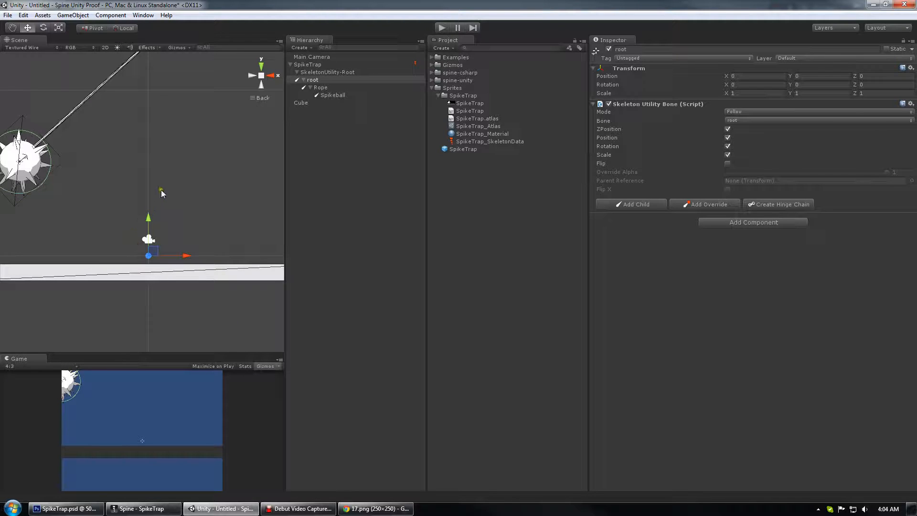
scroll(167, 189, "down", 3)
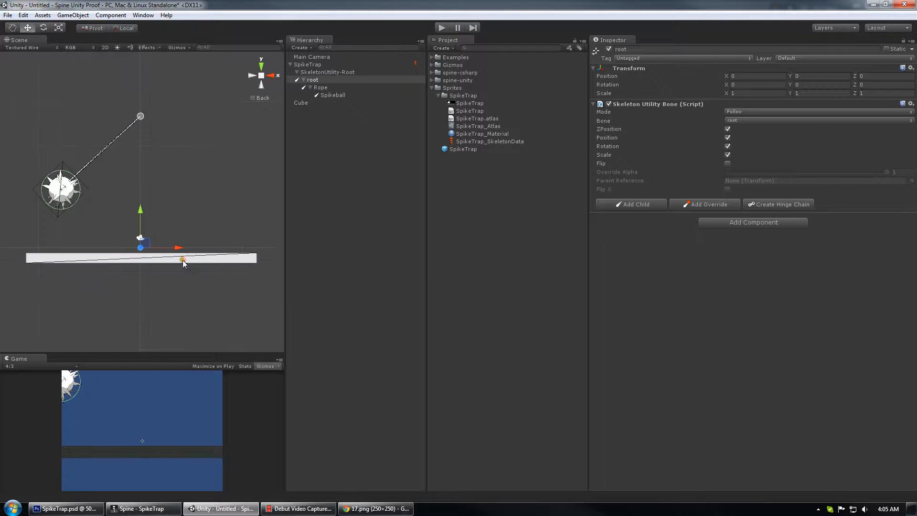
left_click(194, 261)
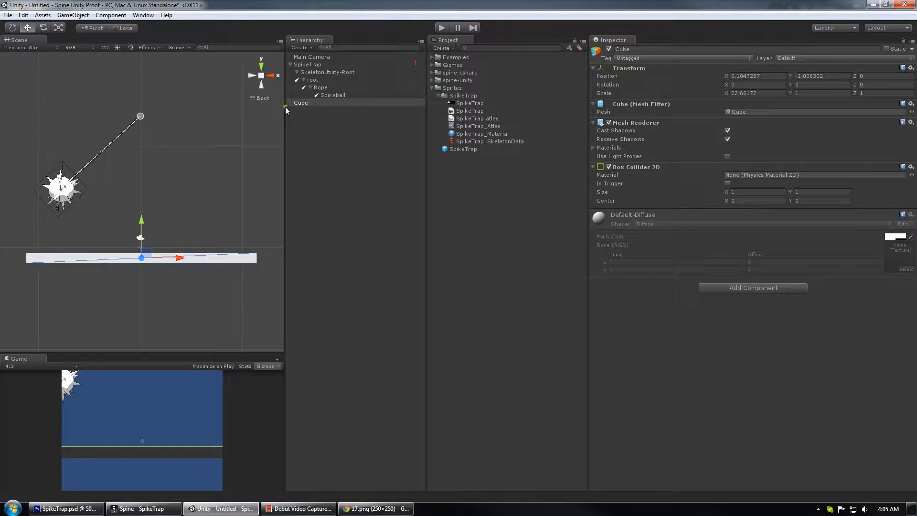
Create a second cube and replace its Box Collider with a Box Collider 2D.
left_click(73, 15)
mouse_move(96, 47)
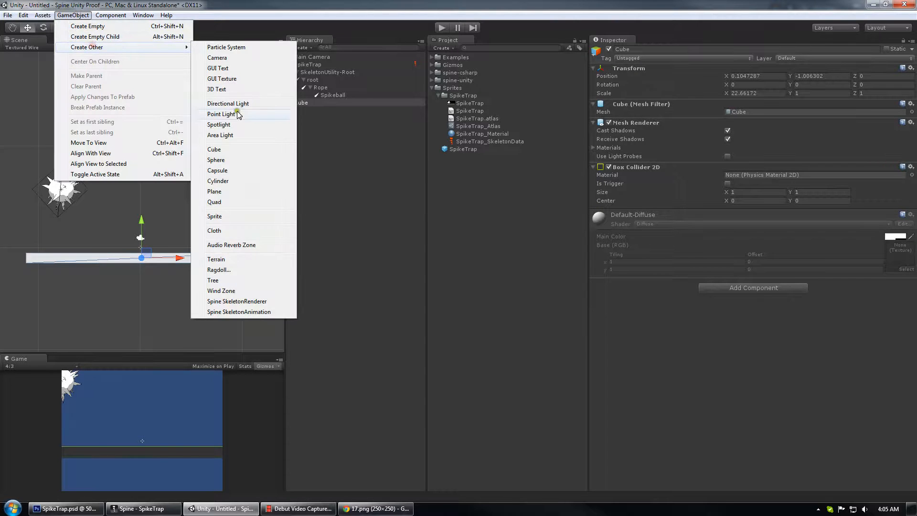
left_click(231, 150)
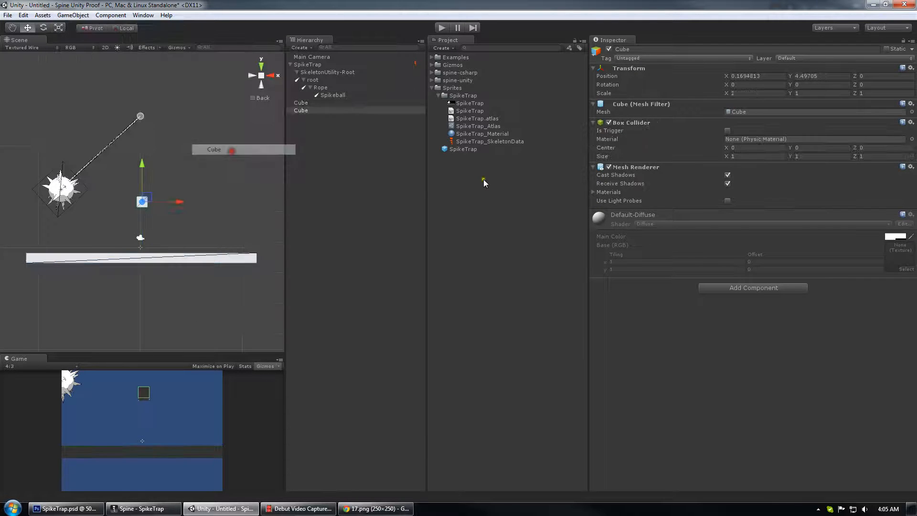
right_click(640, 123)
left_click(659, 145)
left_click(110, 15)
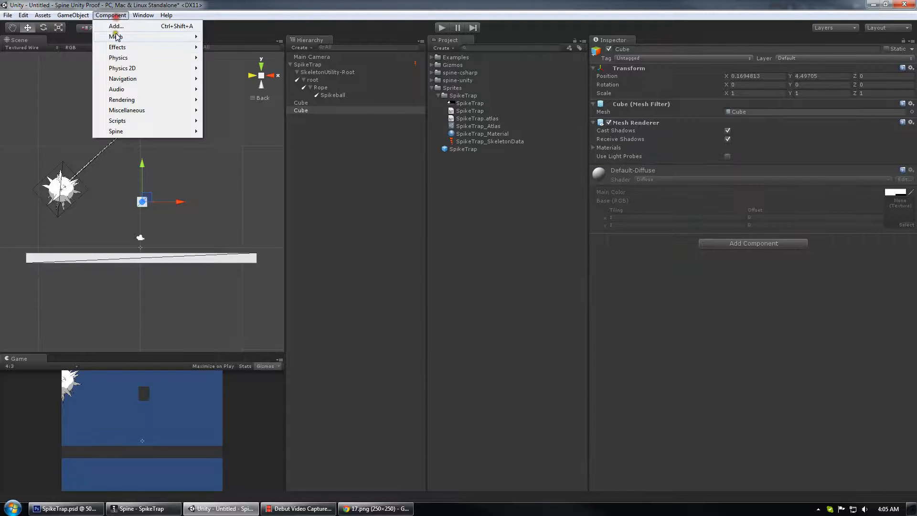
mouse_move(122, 68)
left_click(249, 92)
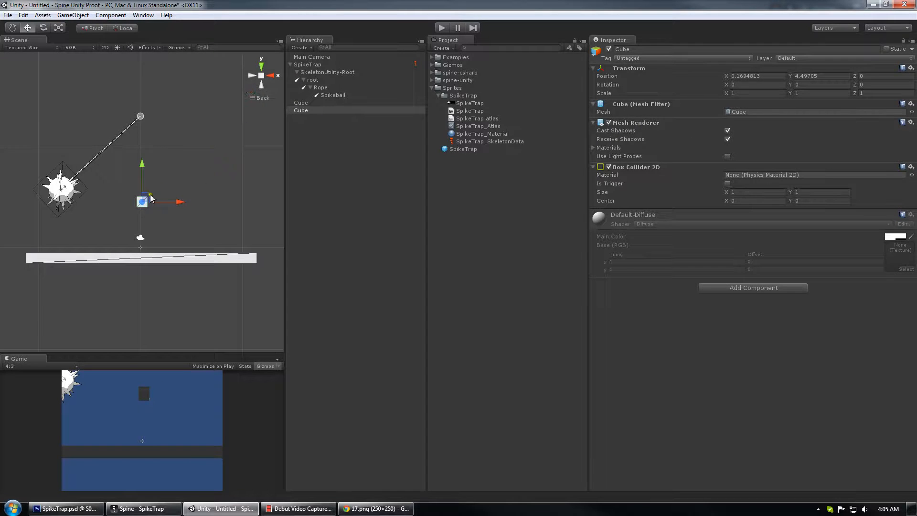
Place the second cube on the floor right of the trap and stretch it vertically to about 2.2 scale.
left_click_drag(151, 198, 190, 243)
key("r")
mouse_move(182, 207)
left_mouse_down()
mouse_move(183, 152)
mouse_move(182, 191)
left_mouse_up()
key("w")
mouse_move(186, 242)
left_mouse_down()
mouse_move(157, 235)
mouse_move(186, 235)
left_mouse_up()
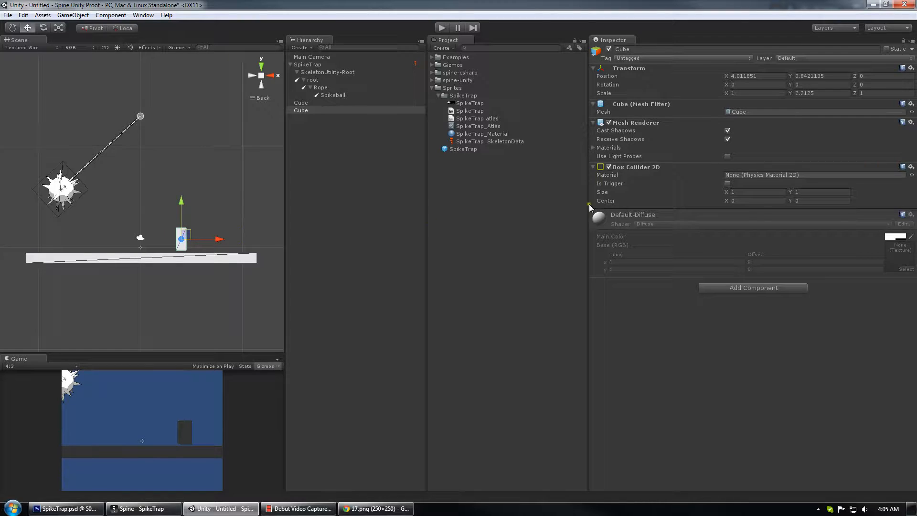
Add a Rigidbody 2D to the block and play the scene to test the spike ball knocking it, then stop.
left_click(111, 15)
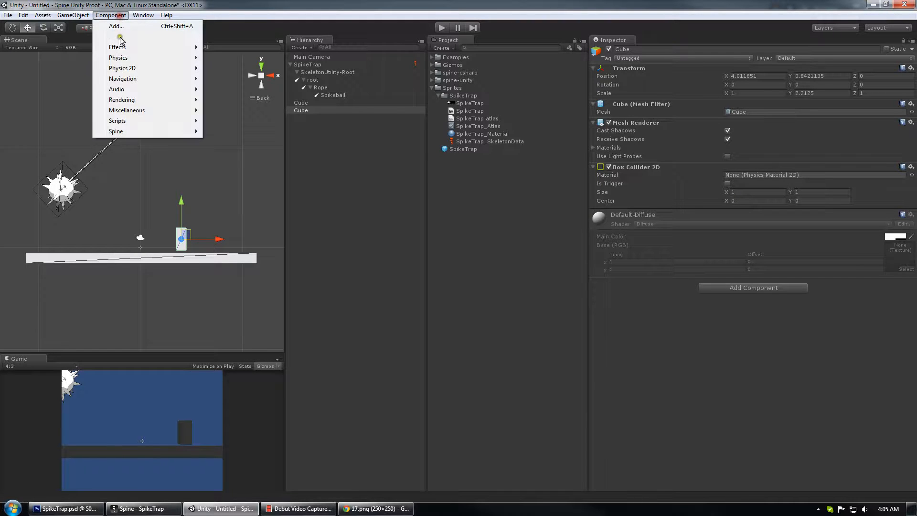
mouse_move(132, 68)
left_click(237, 68)
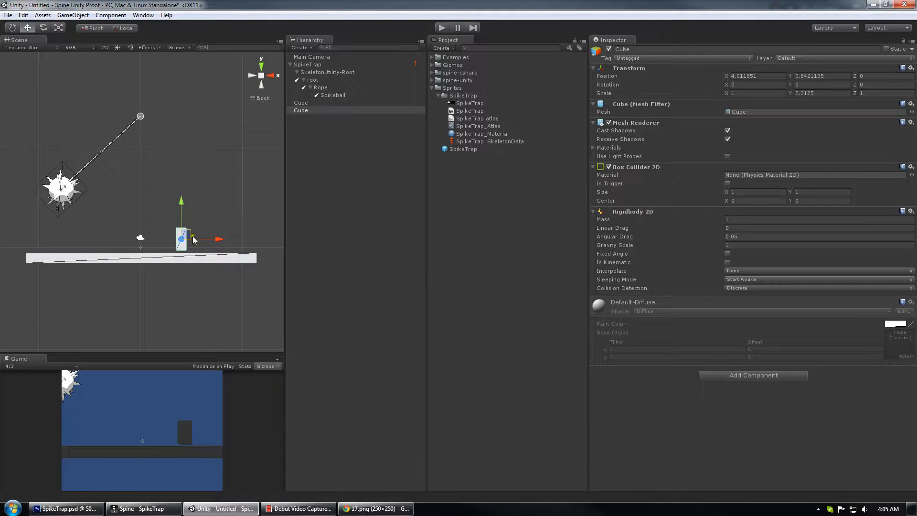
left_click_drag(194, 239, 189, 239)
left_click(442, 28)
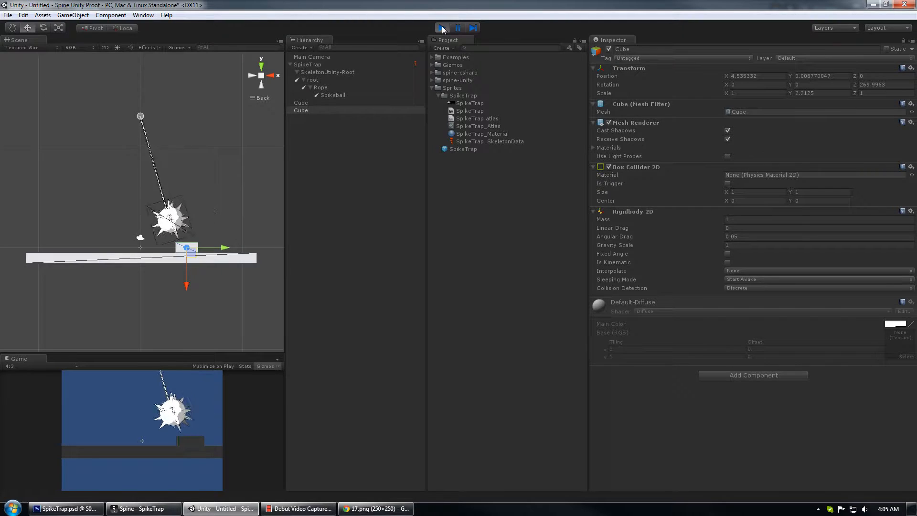
left_click(442, 27)
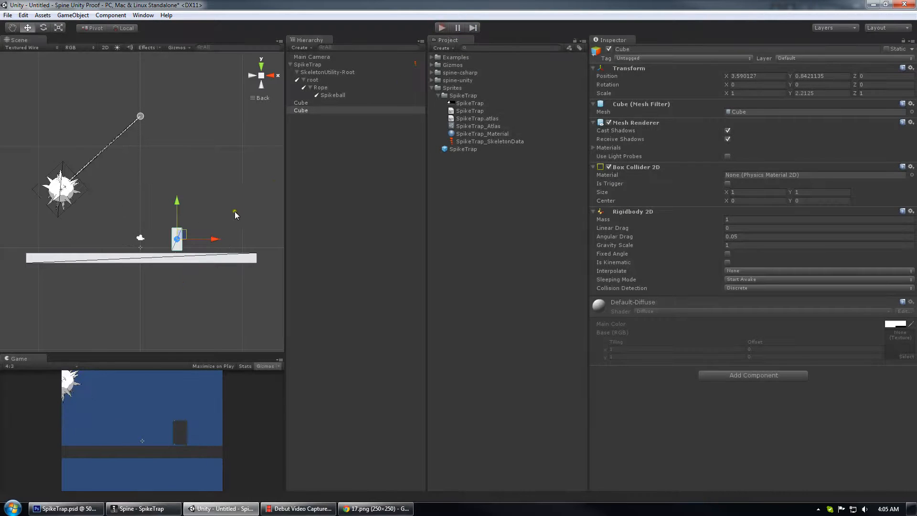
Add a Rigidbody 2D to the Spikeball bone object and enable Is Kinematic.
left_click(338, 96)
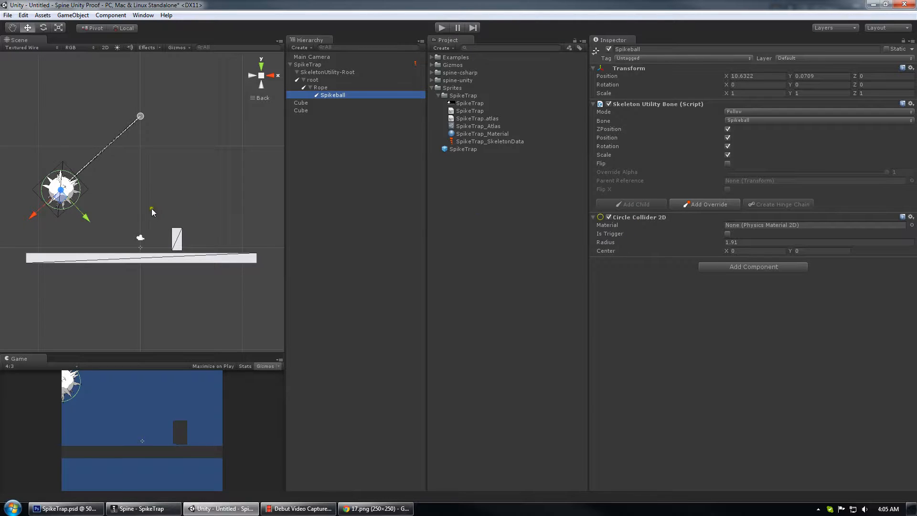
left_click(111, 15)
mouse_move(124, 57)
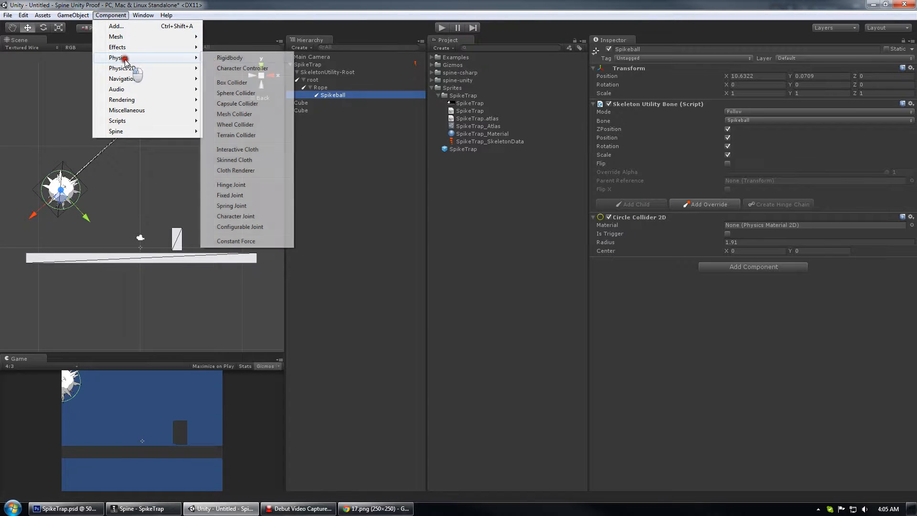
left_click(237, 58)
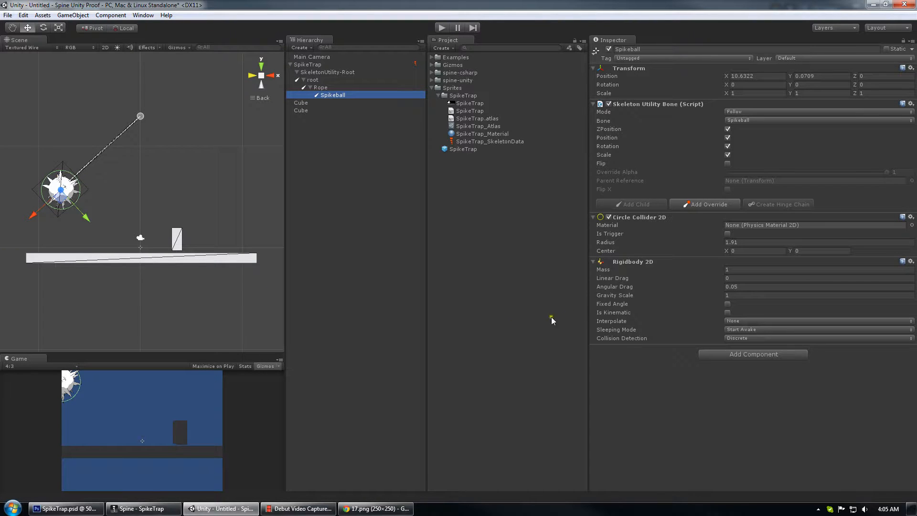
left_click(632, 314)
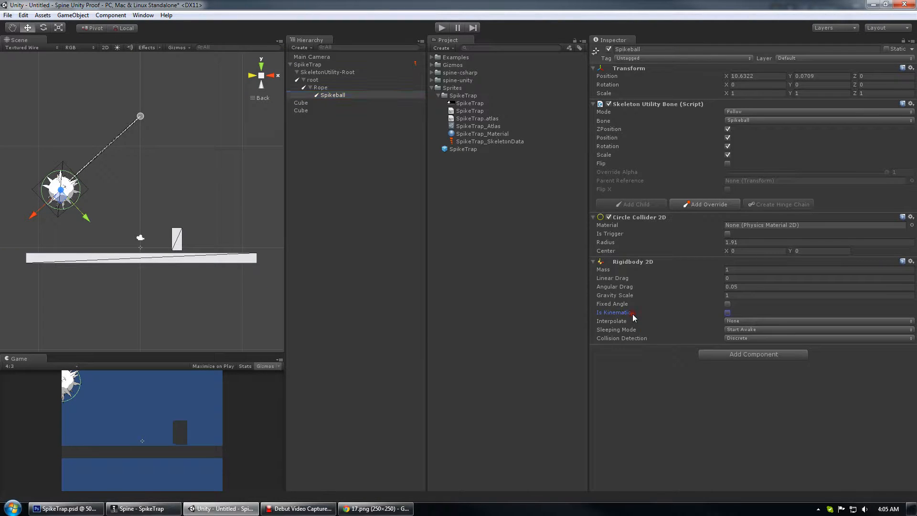
left_click(727, 313)
Review the Rope, root and Spikeball bone objects in the hierarchy.
left_click(333, 88)
left_click(331, 80)
left_click(333, 88)
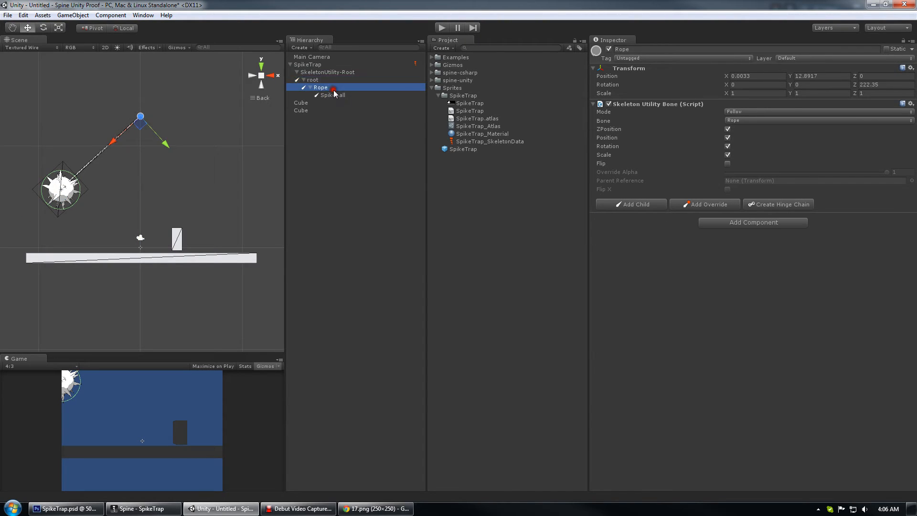
left_click(333, 94)
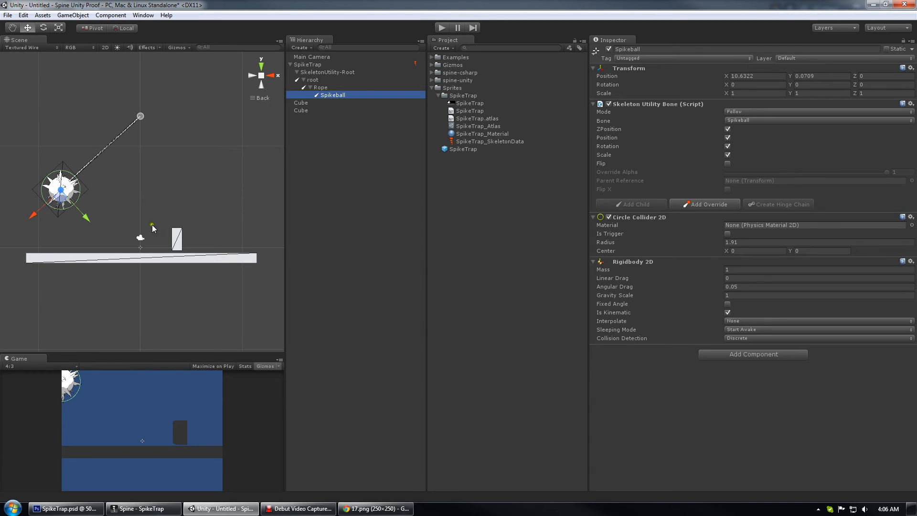
left_click(304, 508)
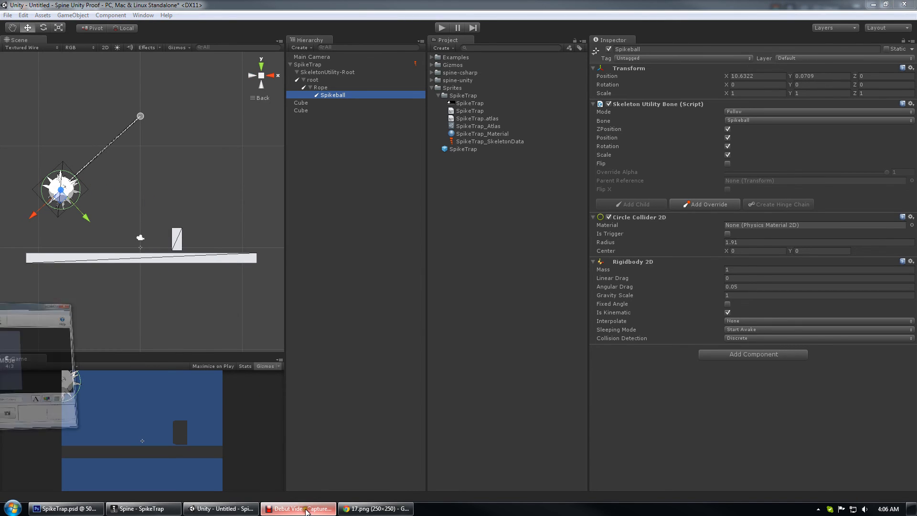